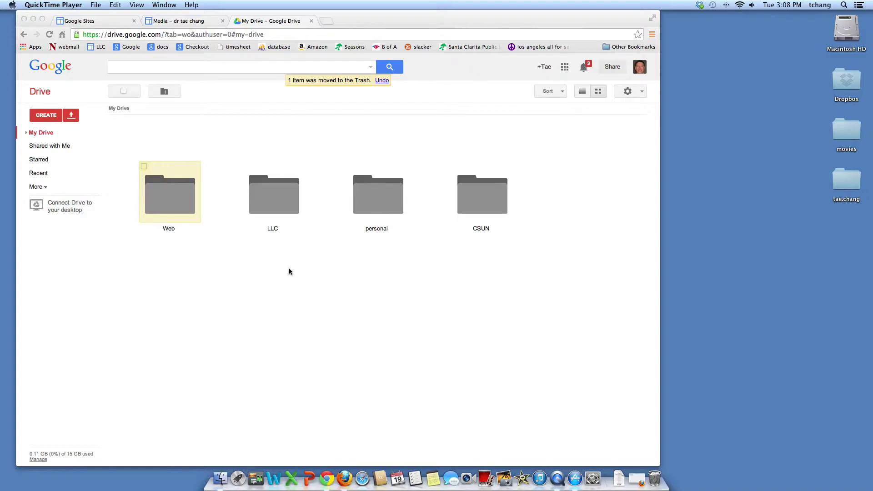
- Create a new blank form from Google Drive's CREATE menu
click(47, 116)
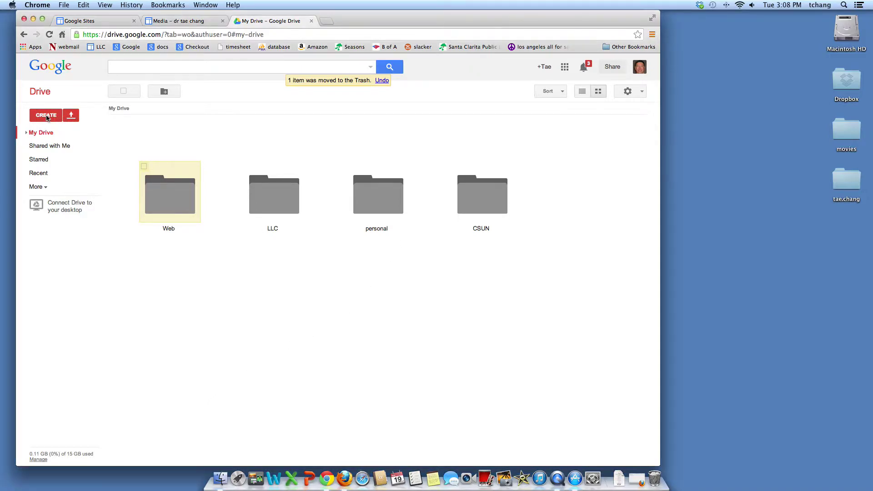
click(46, 115)
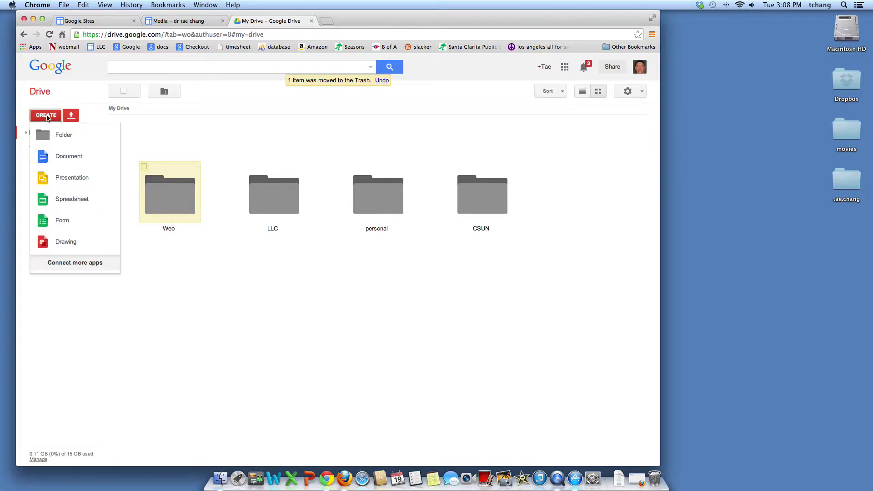
click(57, 222)
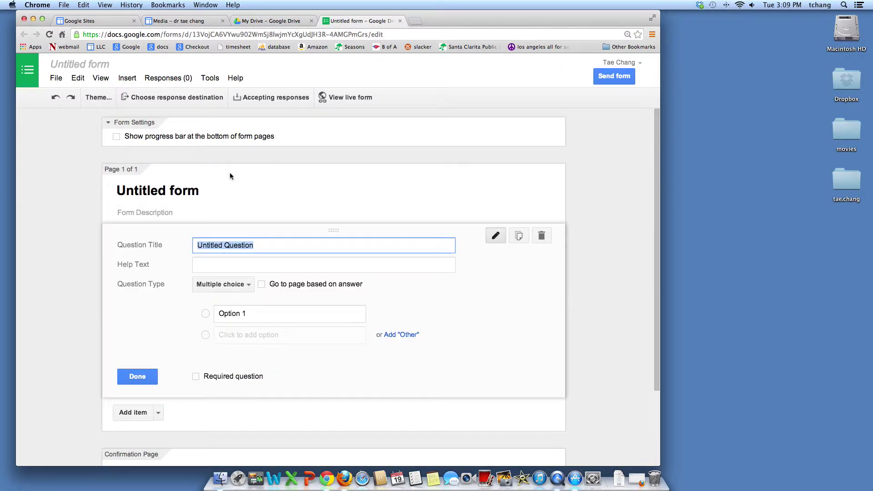
- Rename the untitled form to 'flubaroo 11/18'
click(81, 67)
text(flu)
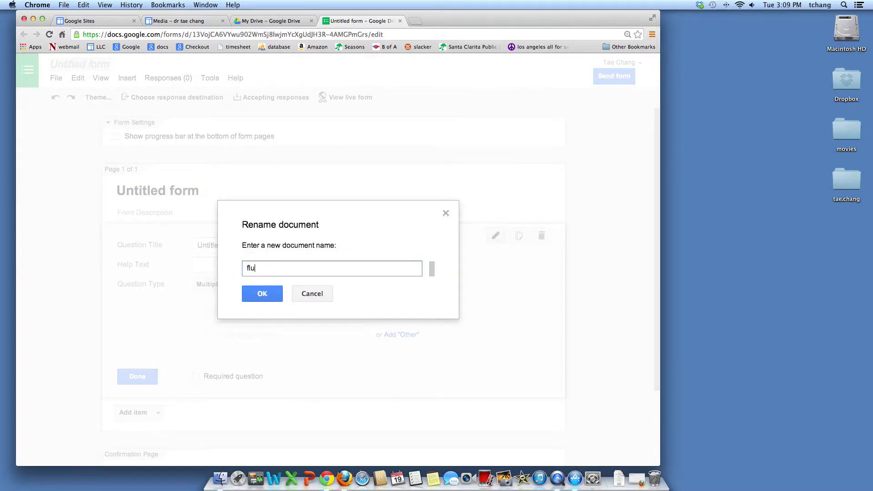
text(baroo 11/18)
click(260, 298)
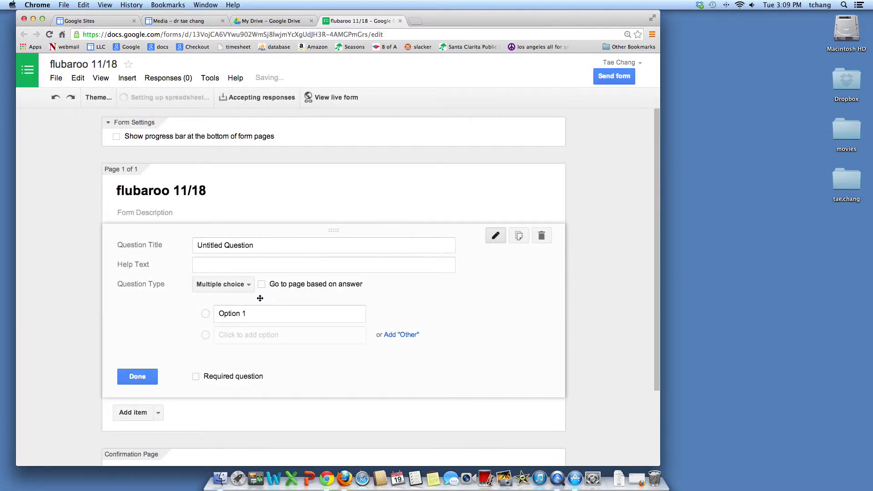
click(266, 242)
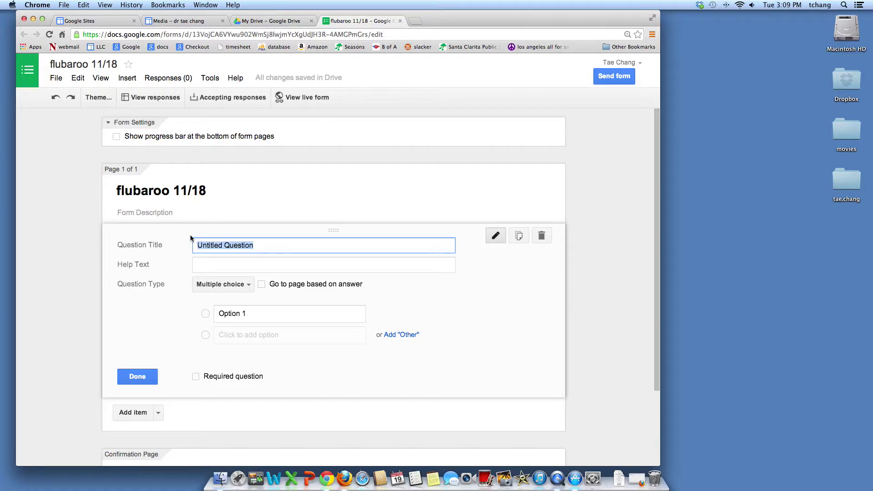
- Title the first question 'Name', make it a Text question, and mark it required
text(Name)
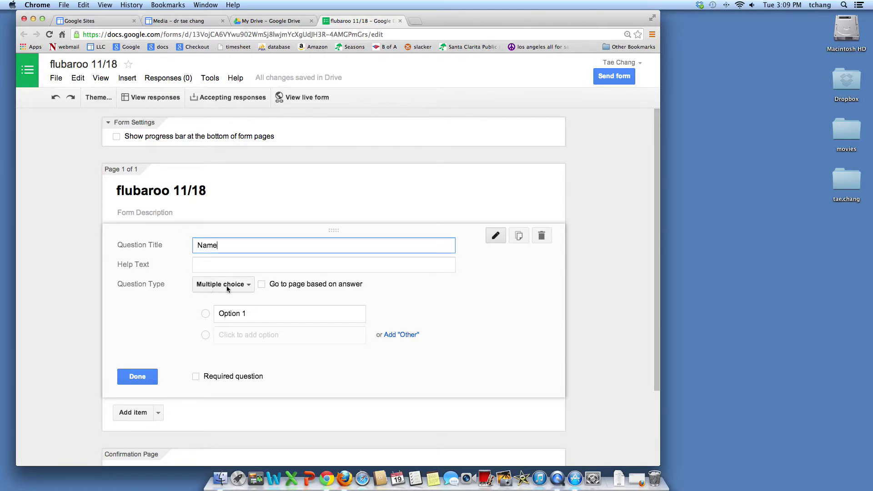
click(252, 286)
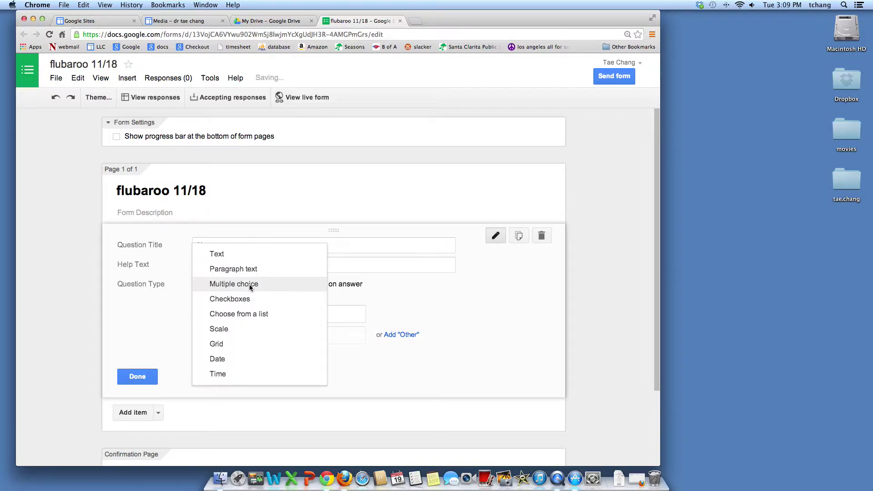
click(236, 253)
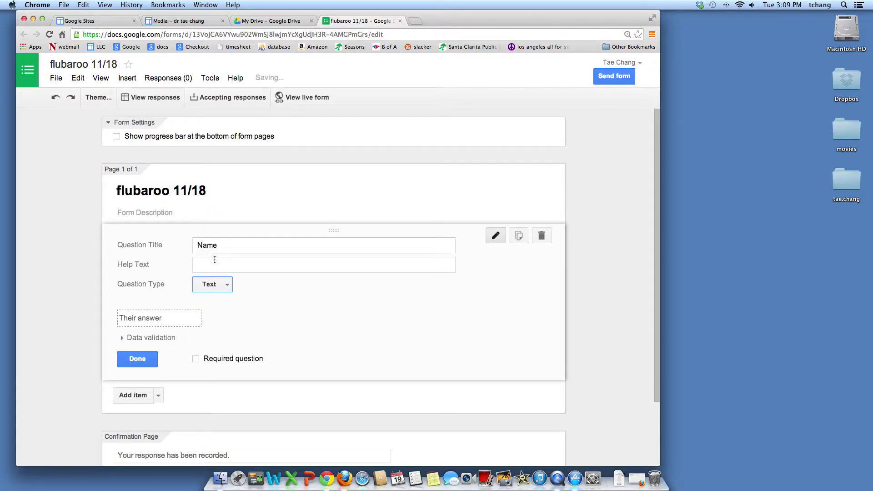
click(196, 359)
scroll(236, 362, down, 3)
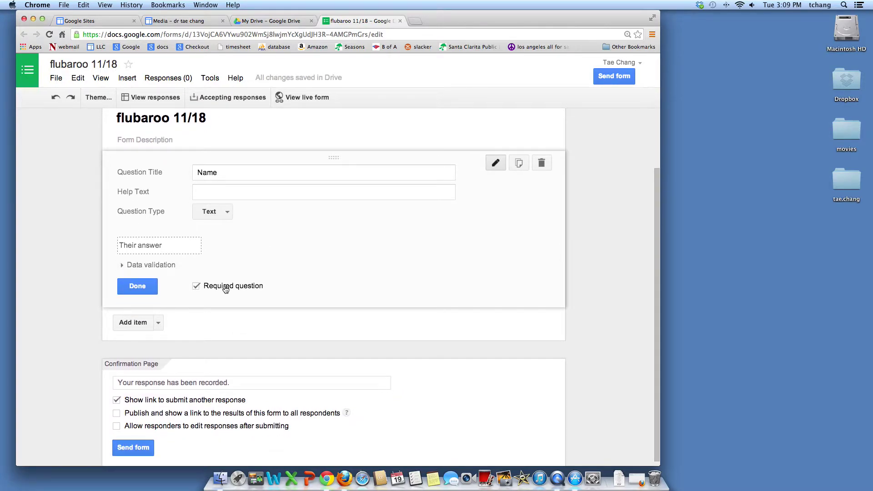
- Add a required Text question titled 'Email address'
click(159, 323)
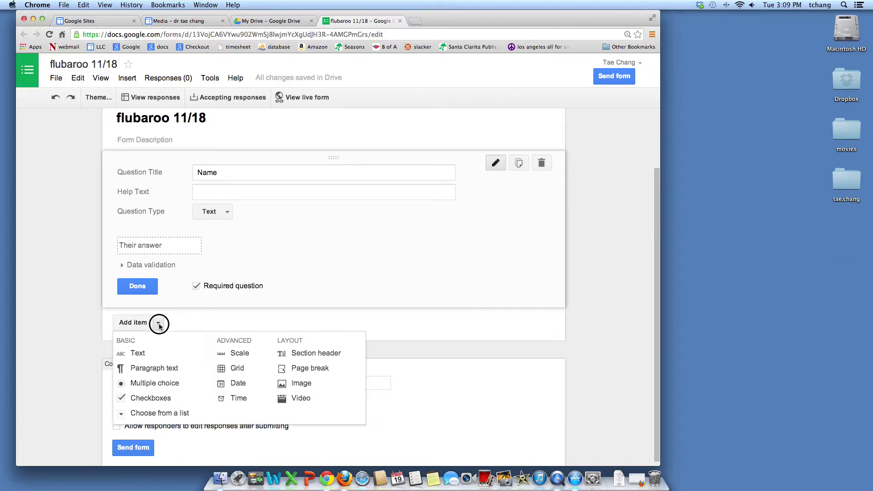
click(141, 355)
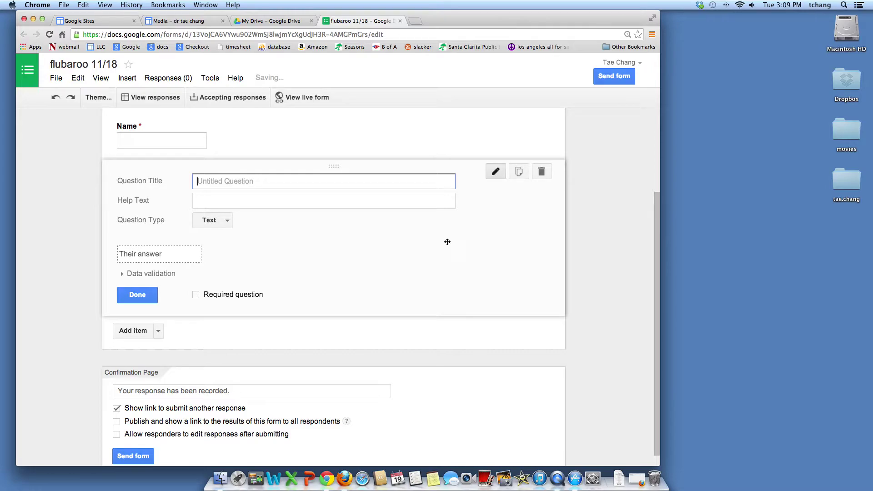
text(Email address)
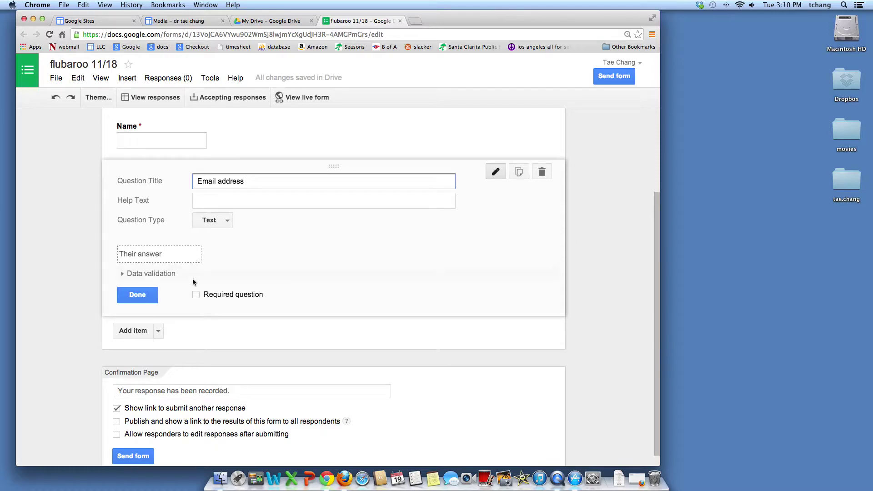
click(196, 294)
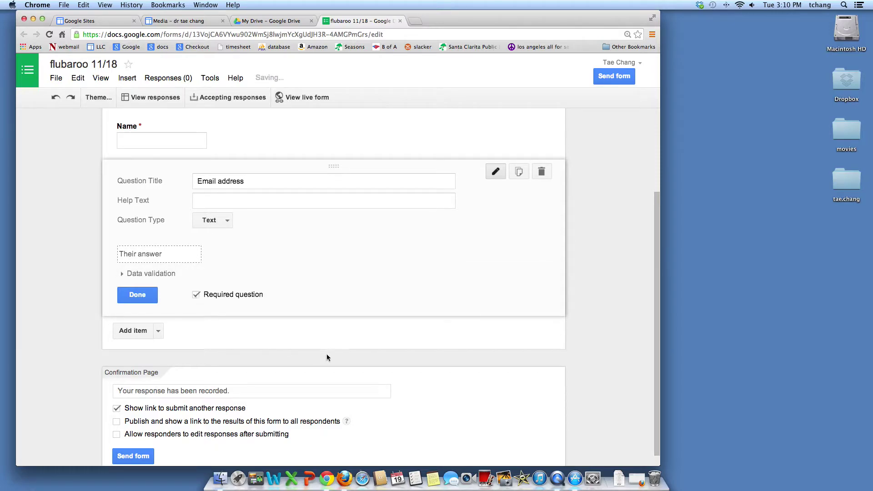
scroll(326, 354, down, 1)
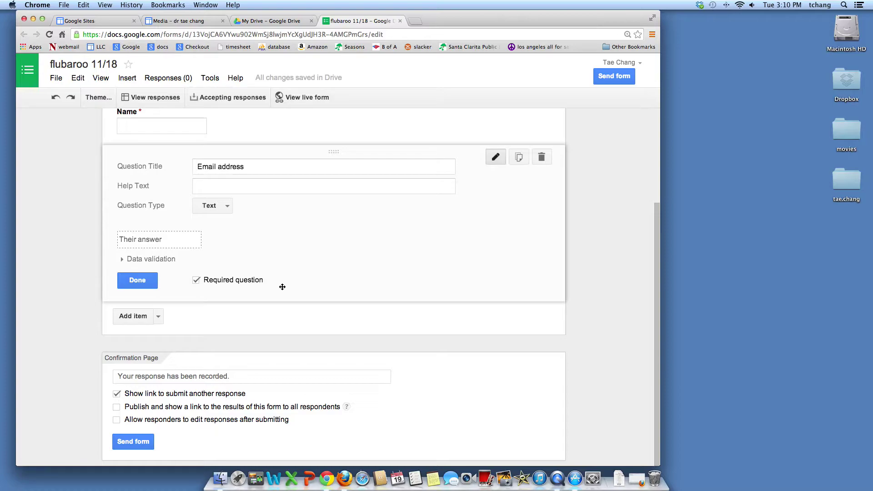
click(158, 317)
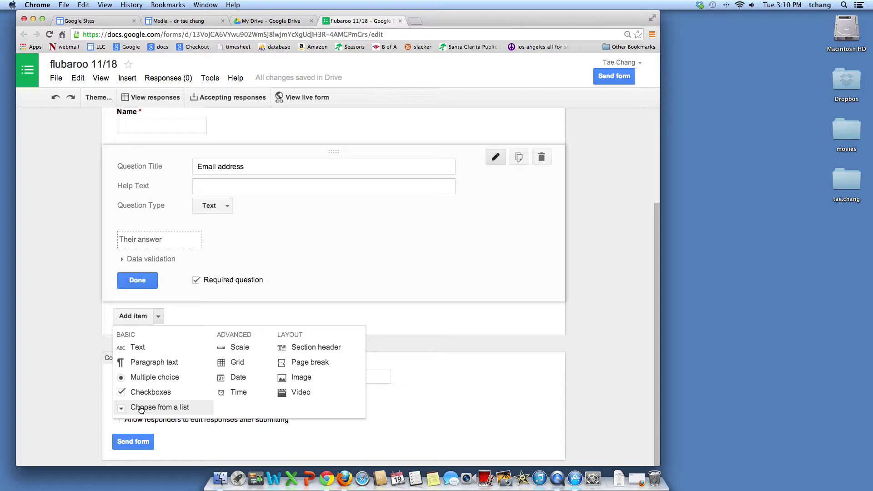
click(135, 348)
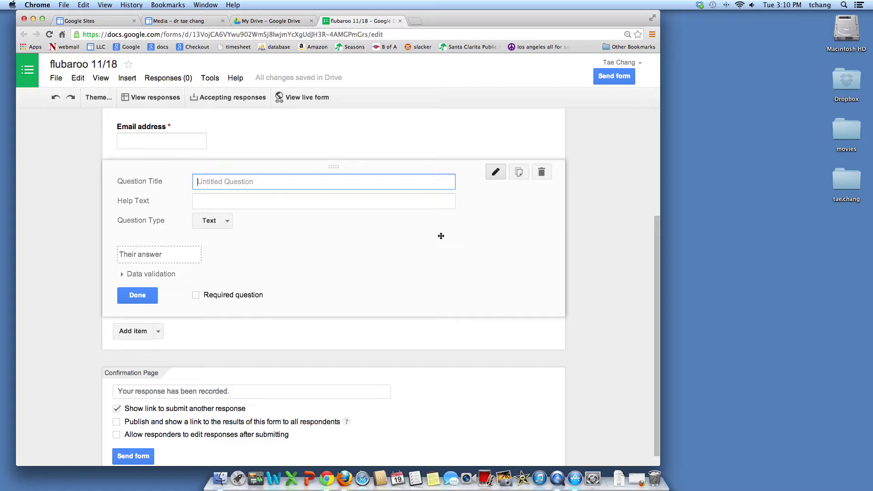
- Title the new text question as a request for the instructor's email address
text(What is Dr. Chang's email addres)
key(BackSpace)
key(BackSpace)
text(dress)
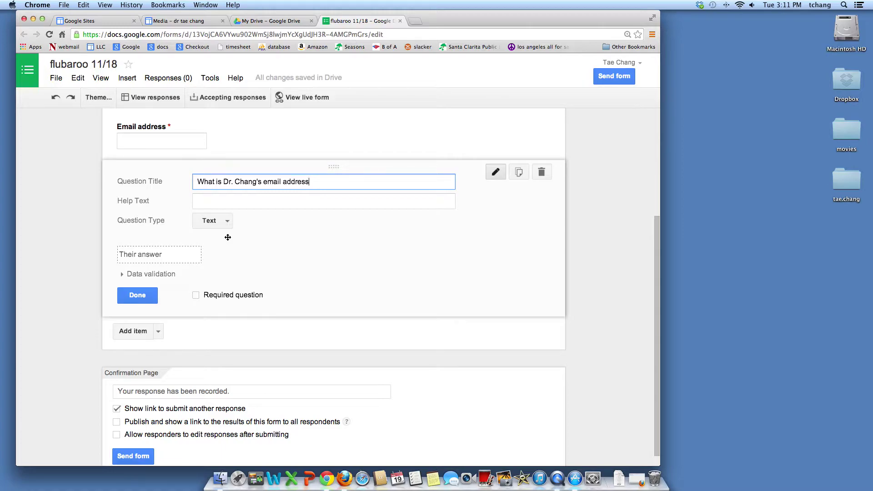
- Add a multiple-choice question 'What is 8+4' with choices 11, 12, 13 and 14
click(158, 333)
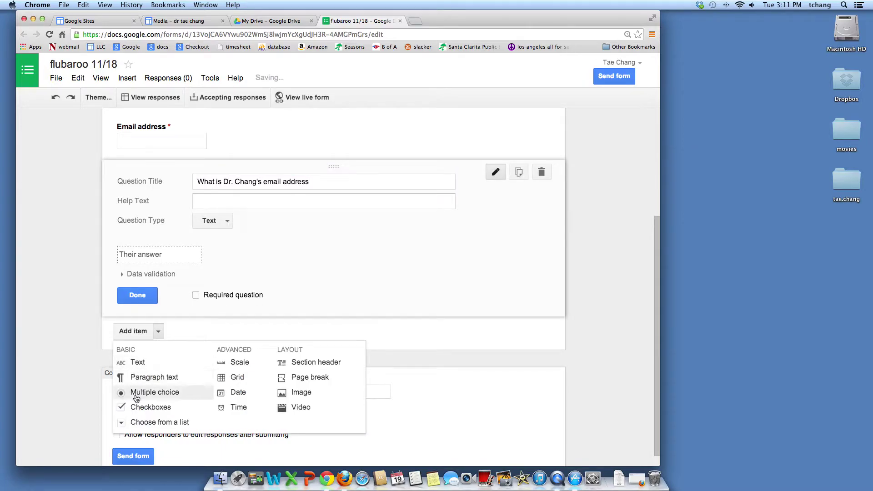
click(159, 393)
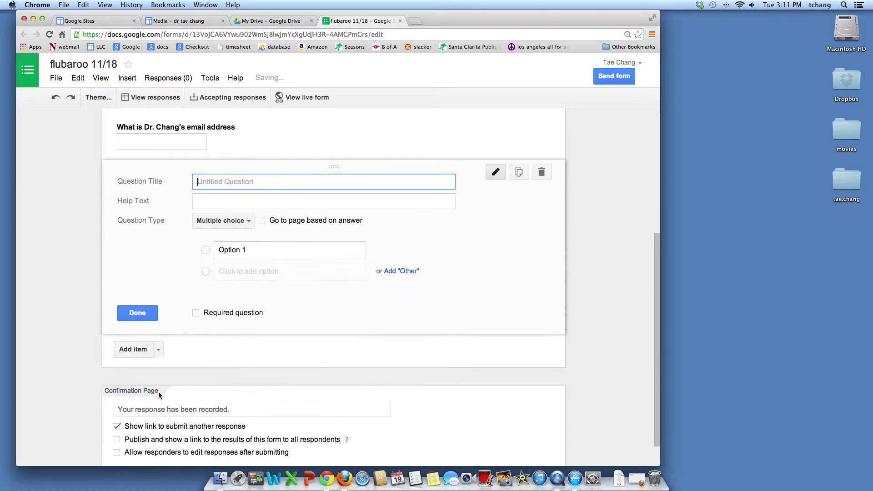
text(W)
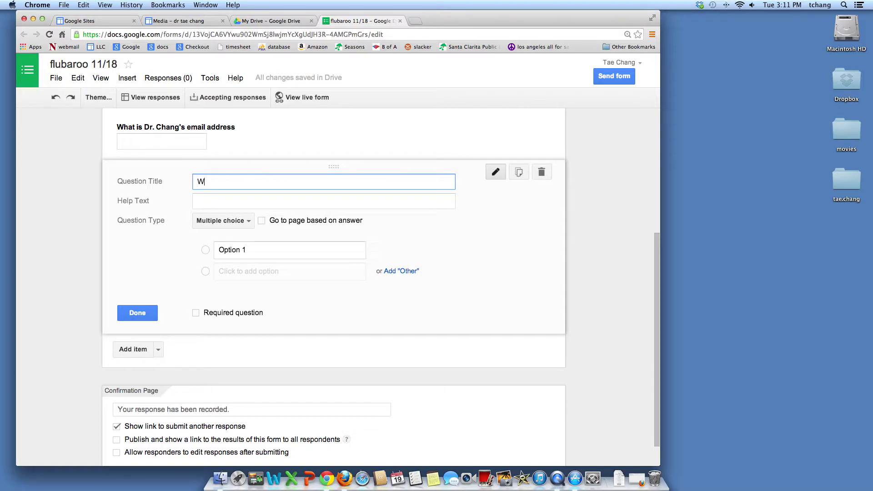
text(hat is 8+4)
click(251, 253)
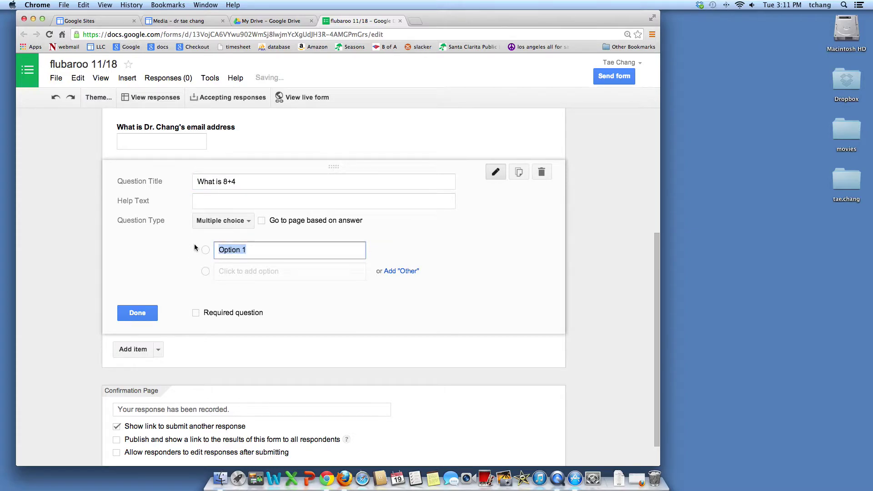
text(11)
key(Return)
text(12)
key(Return)
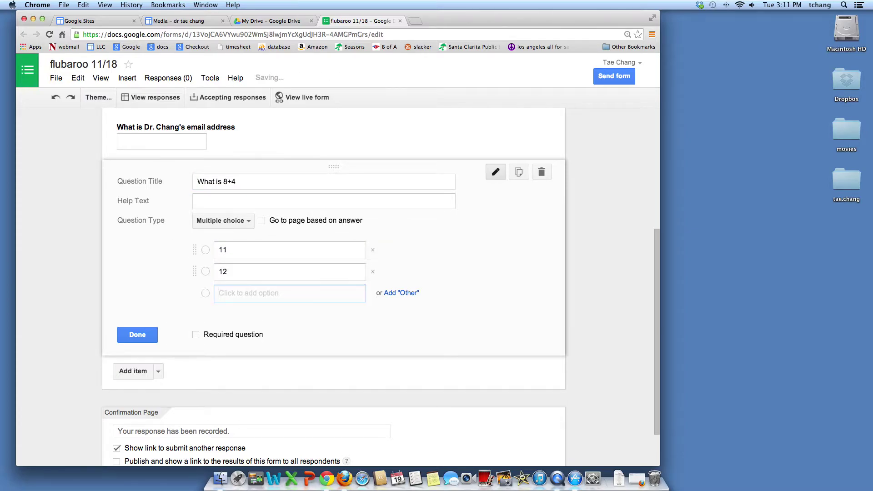
text(13)
key(Return)
text(14)
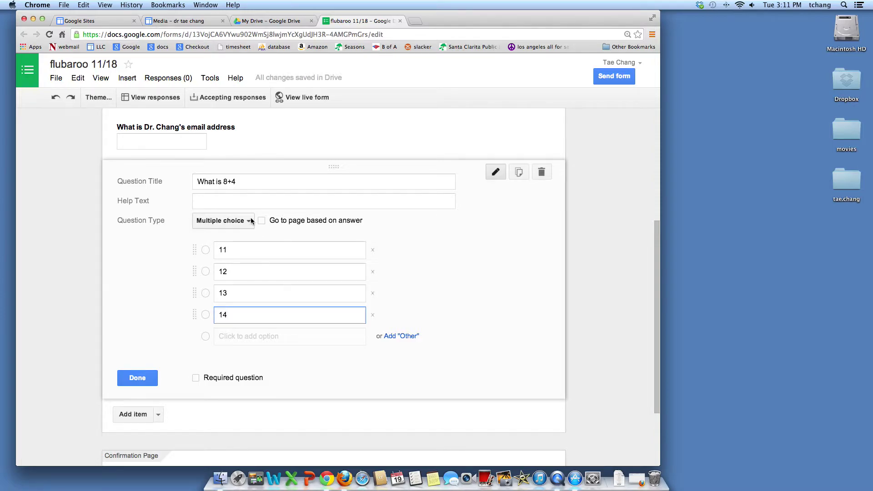
scroll(195, 298, down, 3)
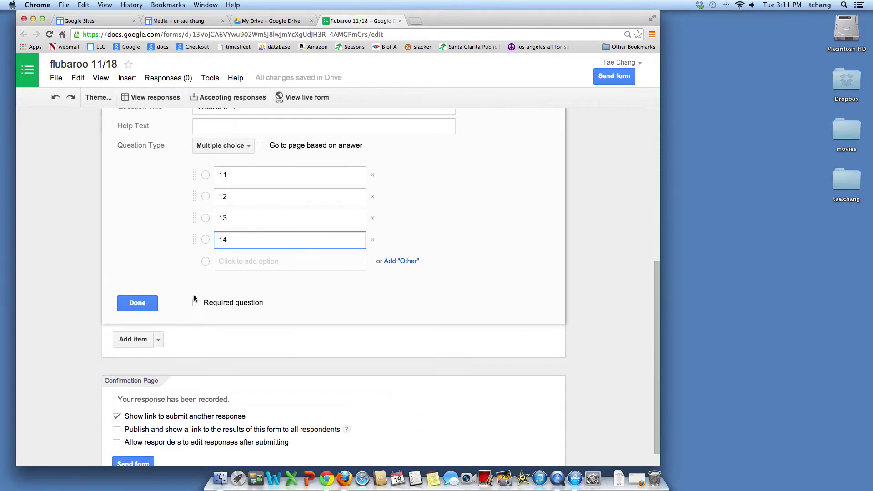
click(158, 340)
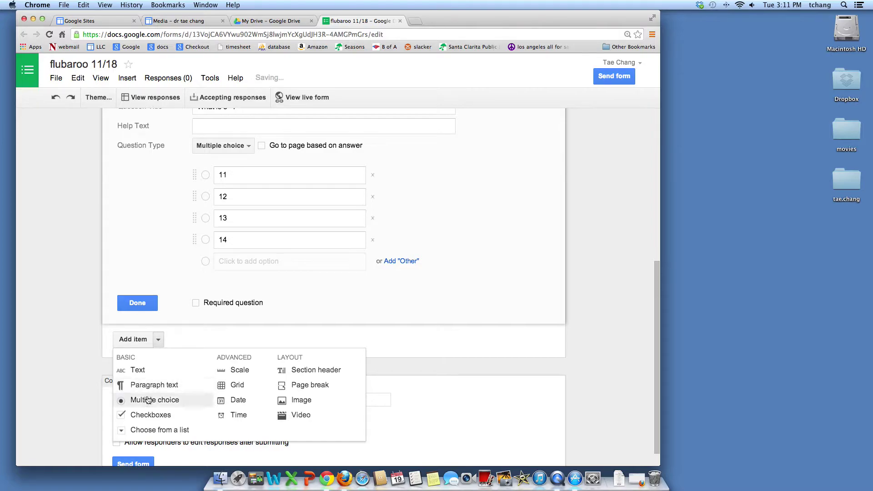
- Add a checkboxes question 'What colors are present in the US flag' with red, white, blue, purple
click(149, 415)
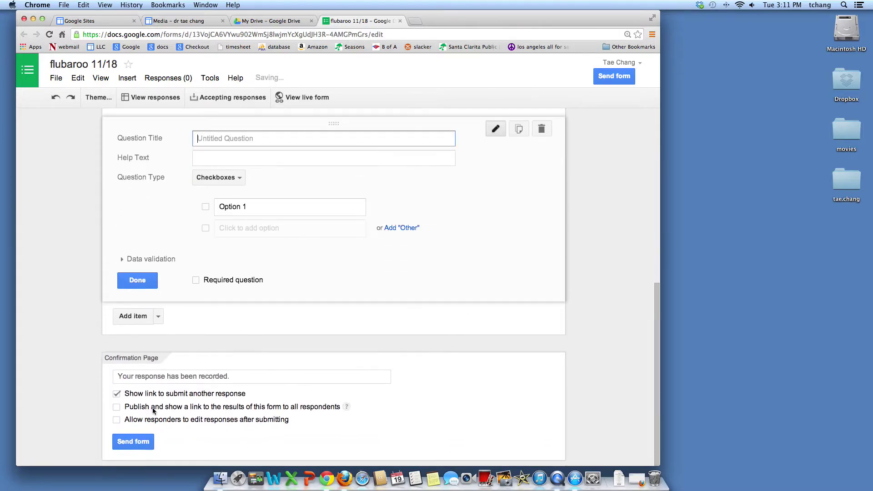
text(What )
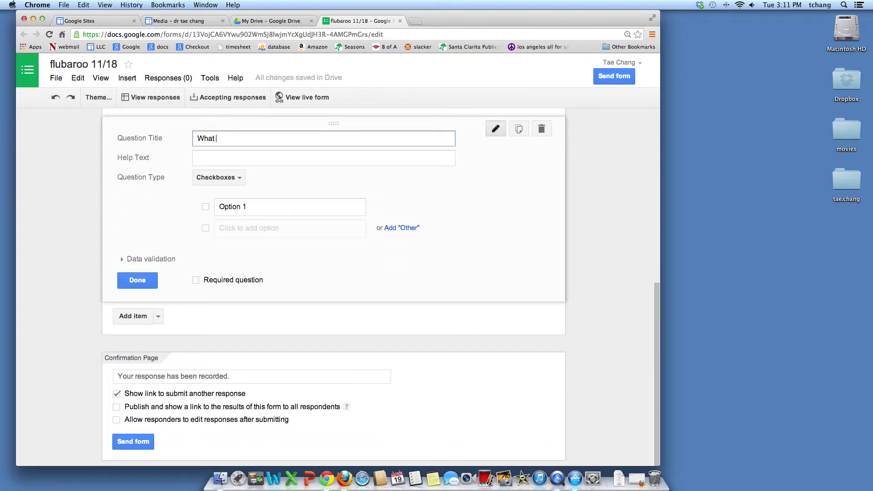
text(colors are present in the US flas)
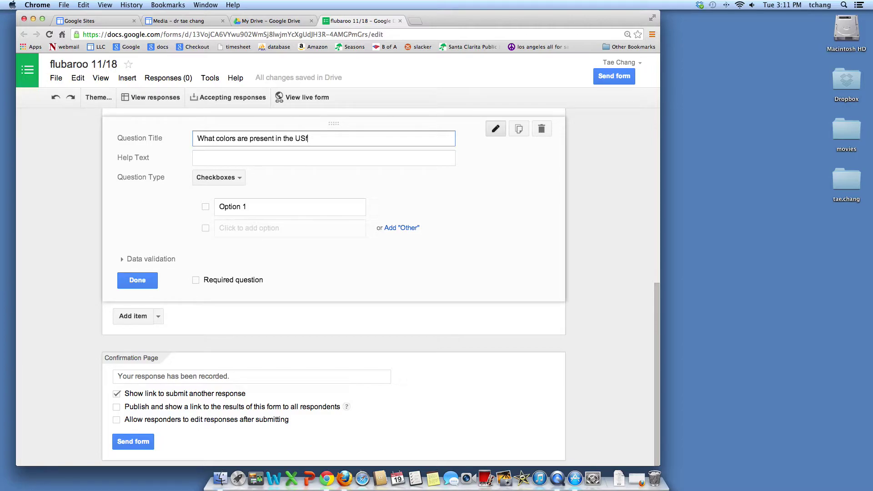
text(g)
key(BackSpace)
key(BackSpace)
text(g)
key(Tab)
key(Tab)
key(Tab)
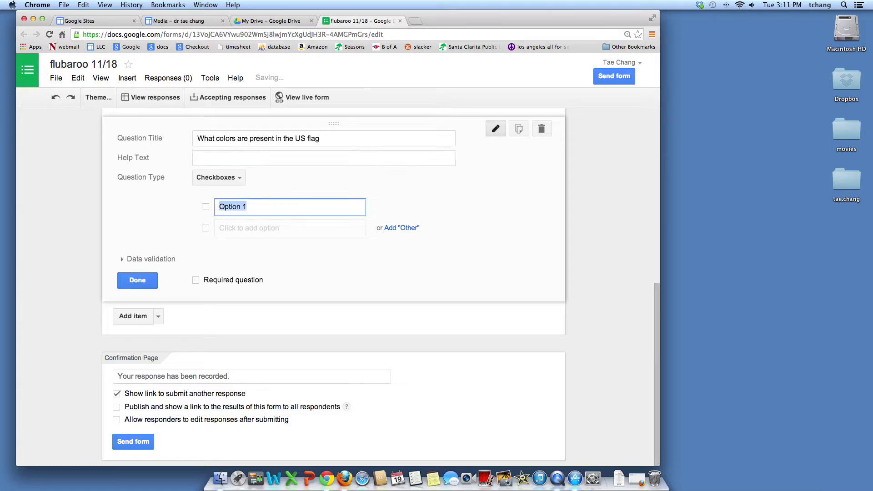
text(red)
key(Return)
text(white)
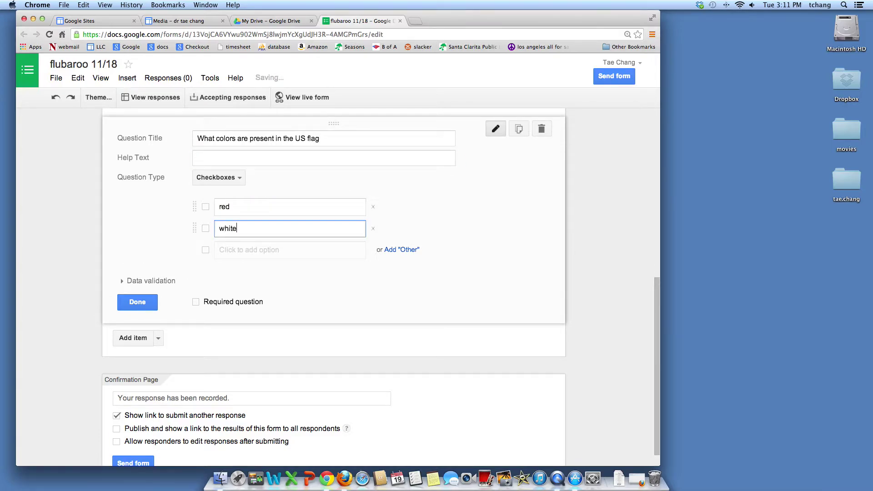
key(Return)
text(blue)
key(Return)
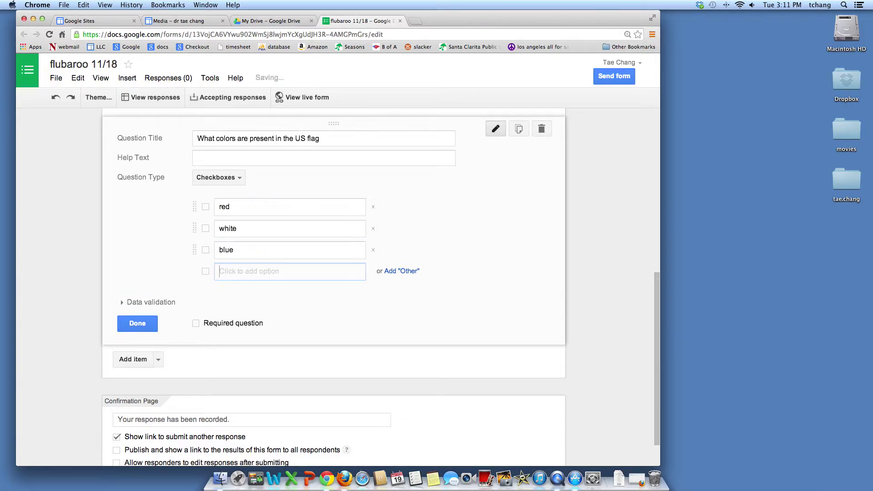
text(purple)
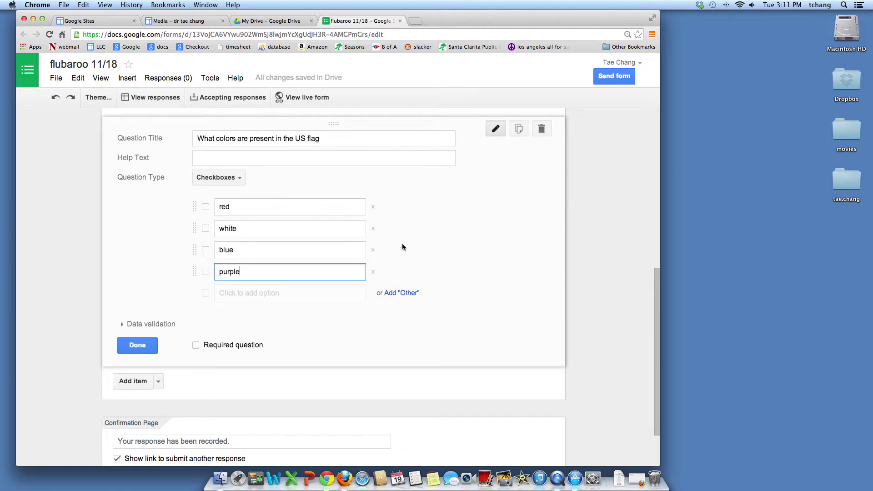
- Open the live form in a new tab without adding another question
click(158, 384)
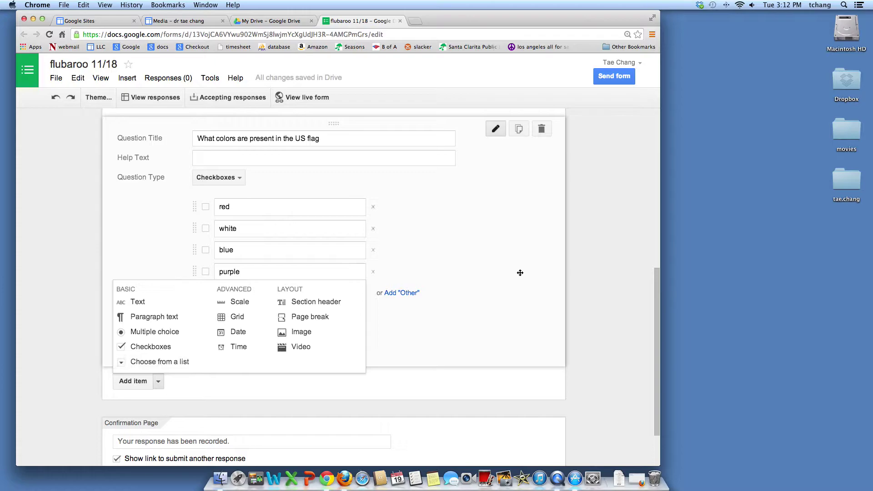
click(507, 267)
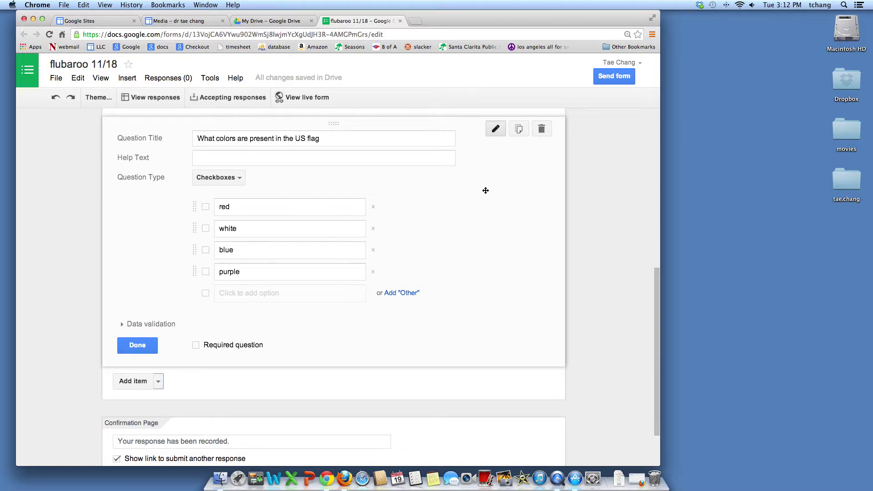
scroll(337, 201, up, 3)
scroll(337, 202, up, 1)
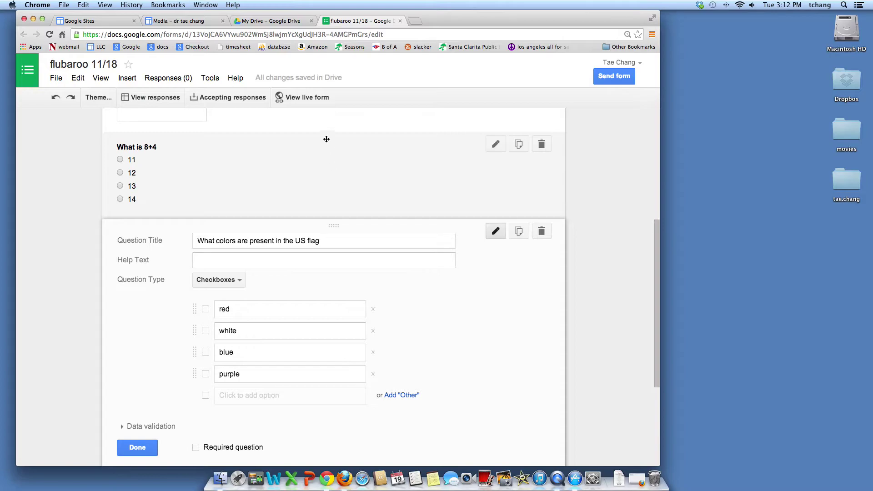
click(307, 97)
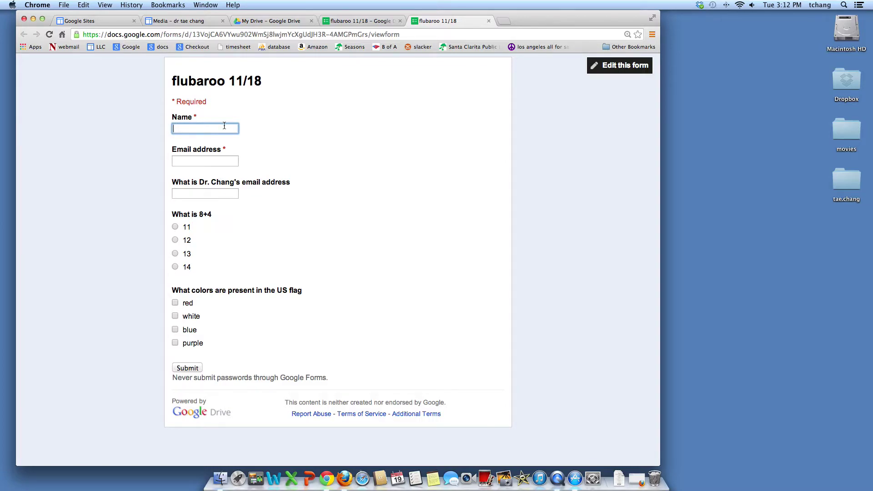
- On the live form, enter 'Answer Key' as Name, an email address, and the accepted instructor email answers
text(Answer Key)
click(208, 162)
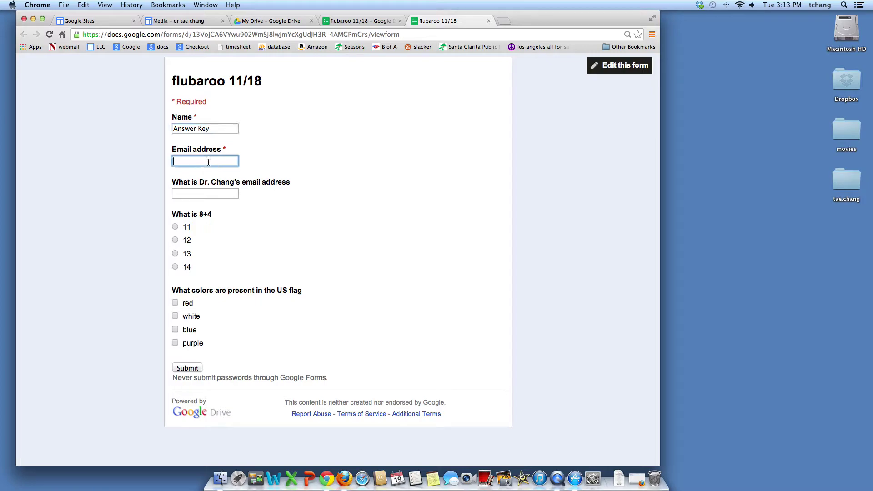
key(Tab)
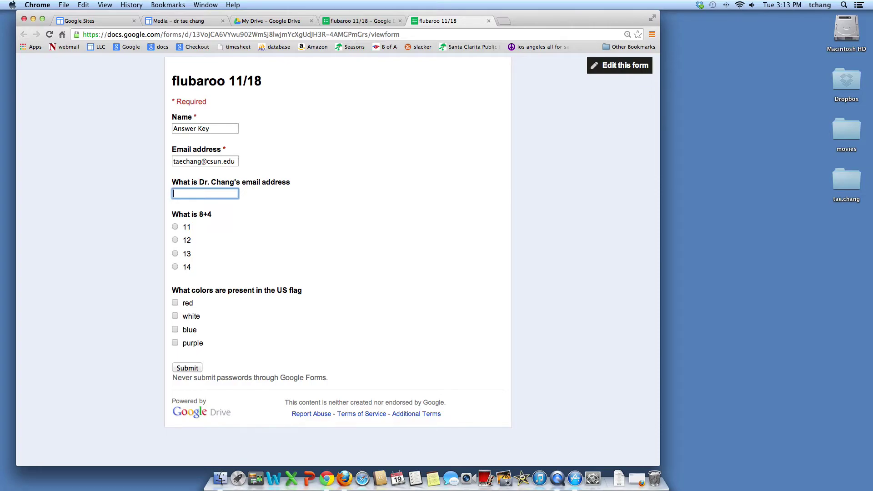
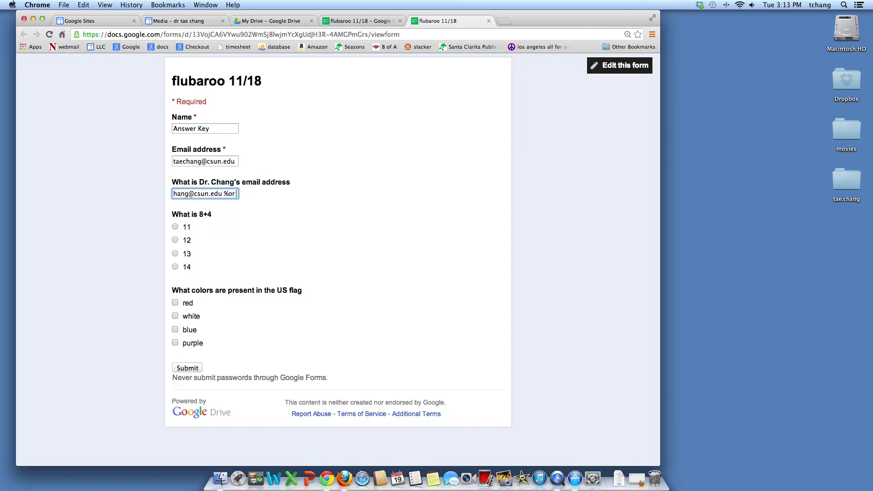
- Enter the accepted instructor email answers, choose 12 for 8+4, tick the flag colours, and submit the Answer Key
text( %)
text(or)
click(175, 239)
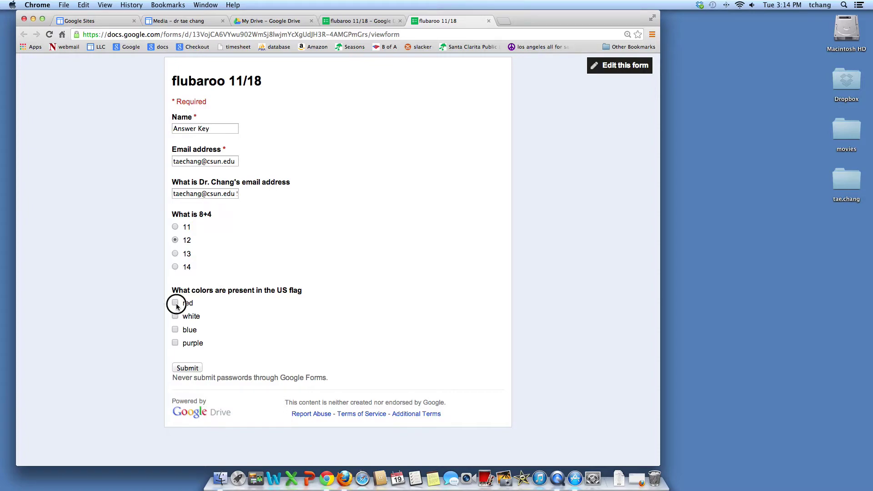
click(175, 330)
click(174, 317)
click(187, 368)
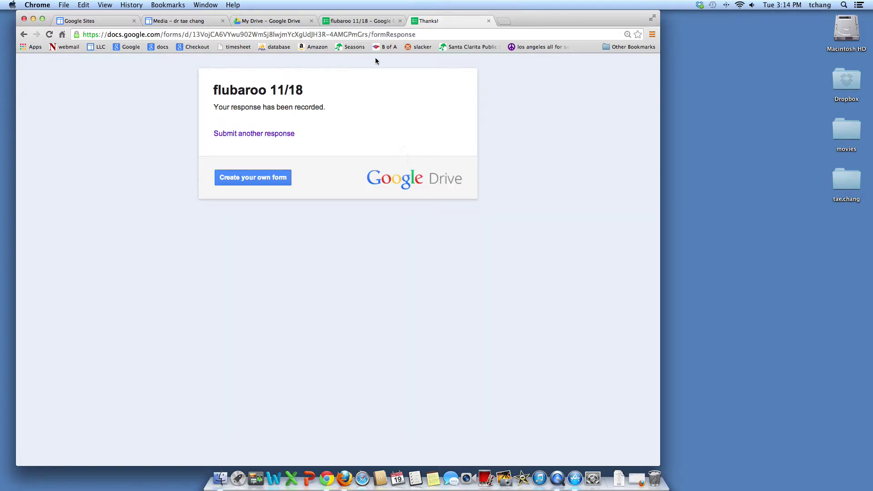
- From the form editor, open the flubaroo 11/18 (Responses) sheet, then return to the confirmation page
click(348, 20)
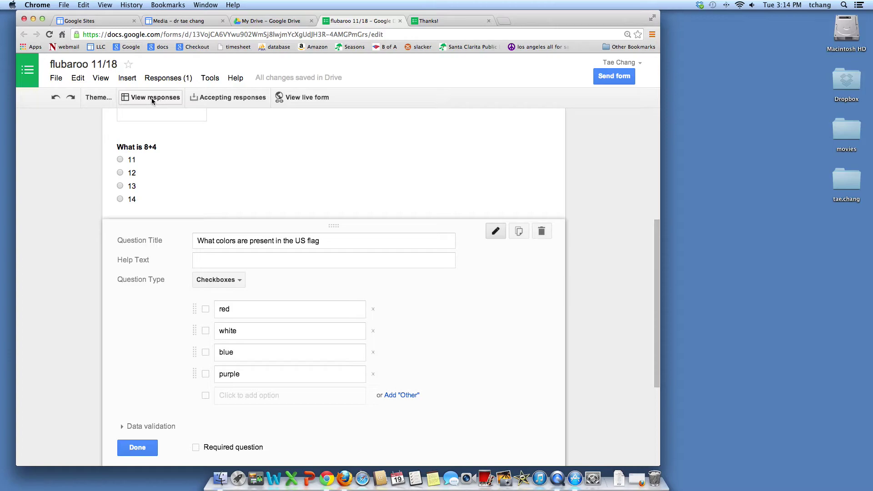
click(151, 97)
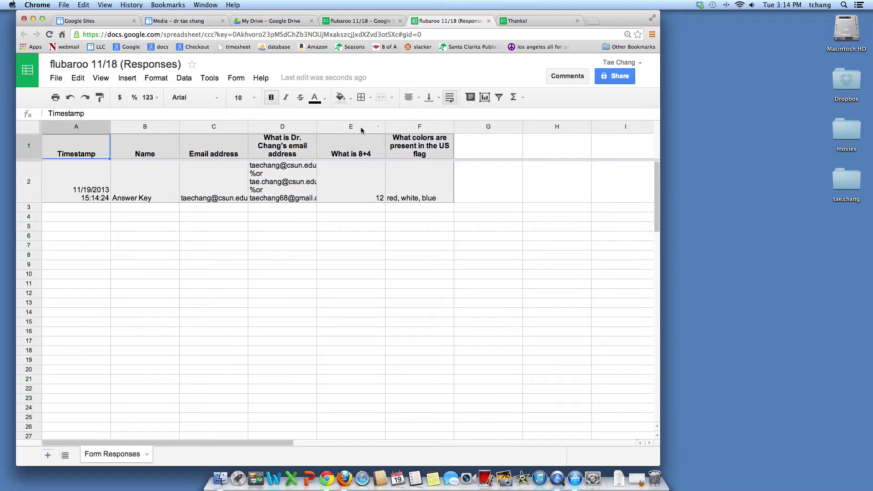
click(550, 19)
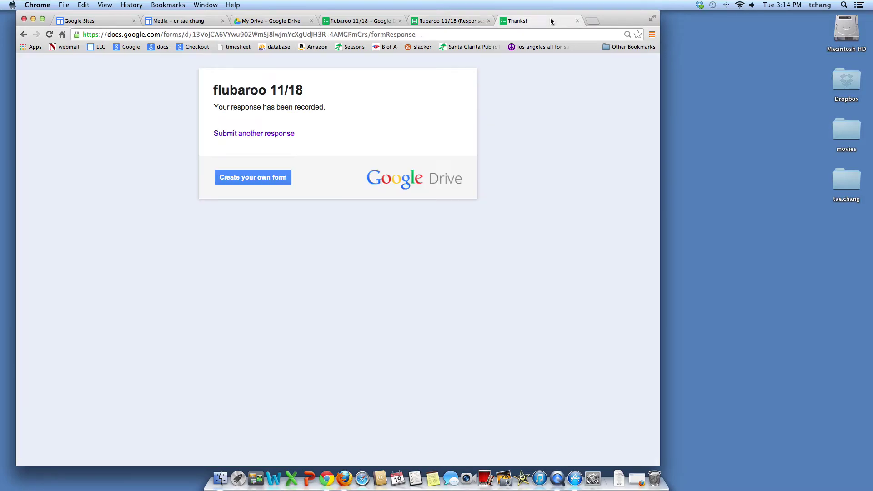
- Submit a first test response with a student name and email, answering 11 and ticking red, white, blue
click(241, 133)
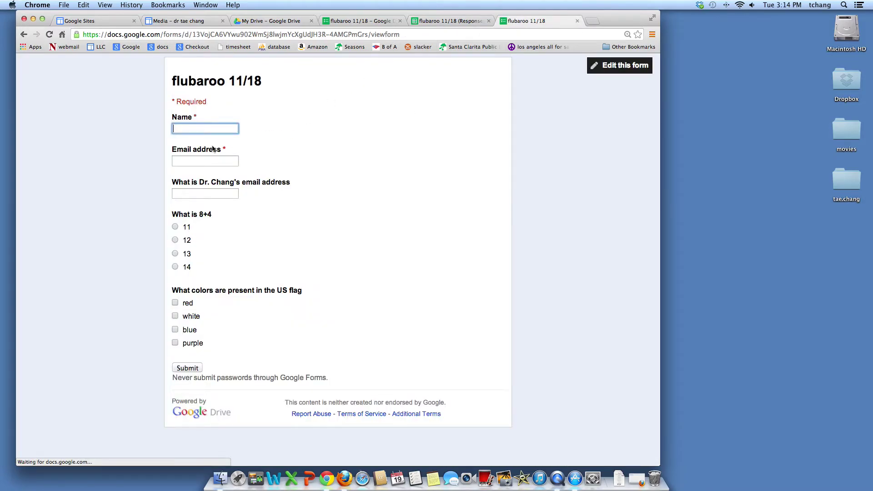
text(;lkj)
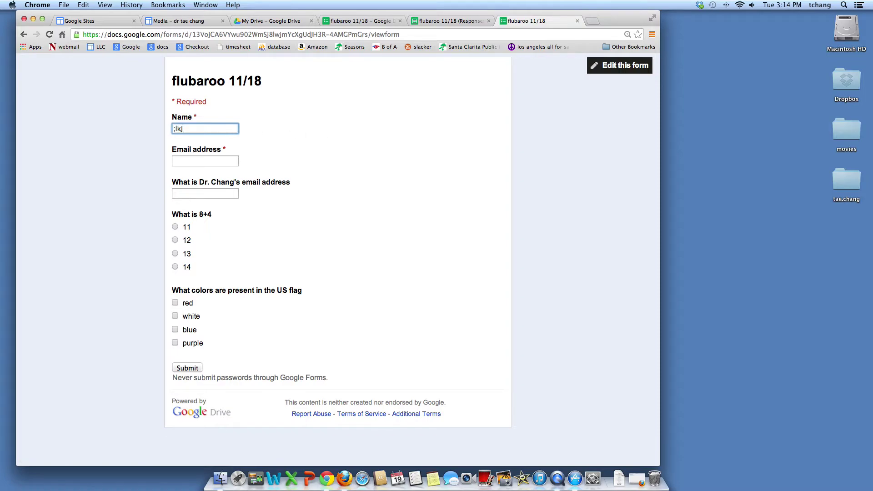
key(Tab)
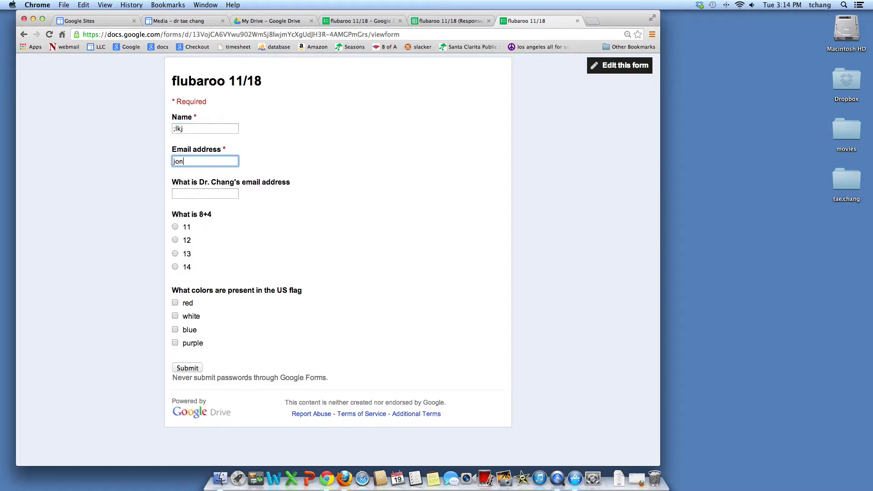
key(Tab)
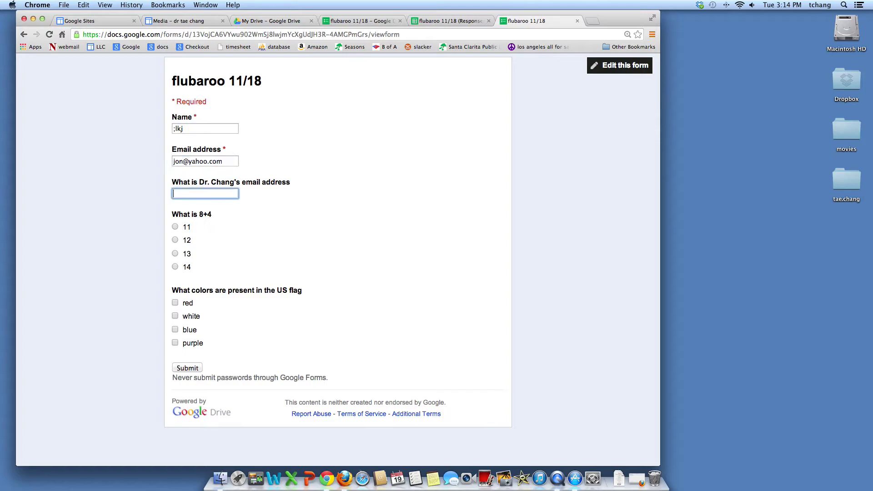
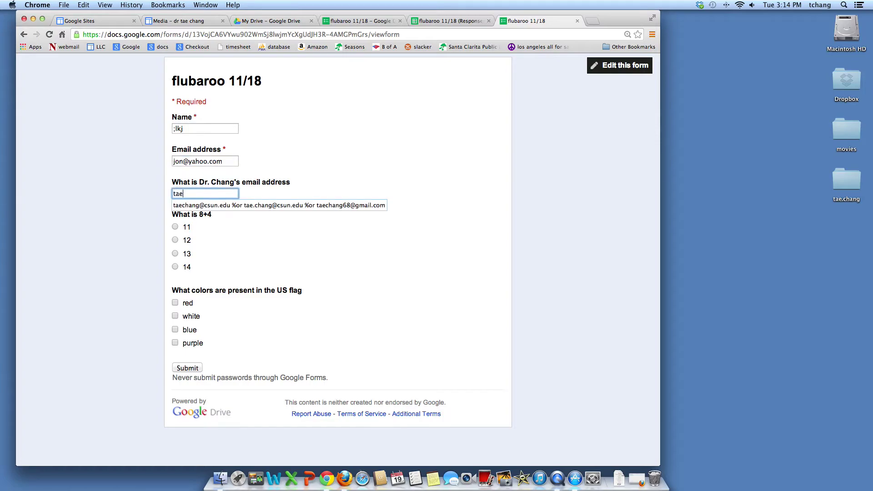
click(176, 227)
click(176, 303)
click(175, 316)
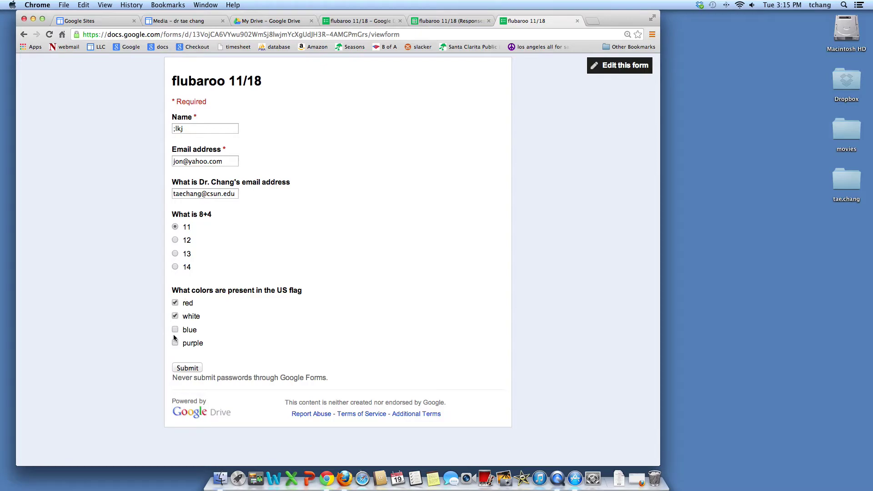
click(176, 330)
click(181, 368)
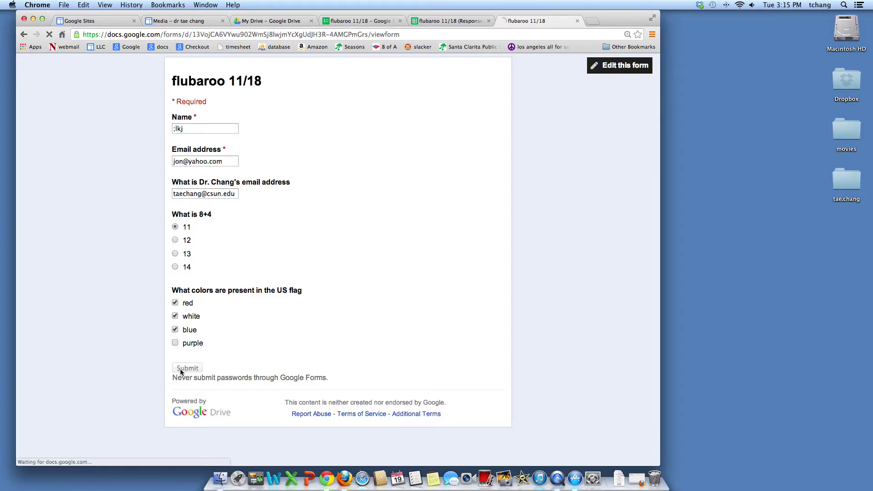
- Submit a second student response answering 12 with red, white and purple, then return to the form editor
click(260, 133)
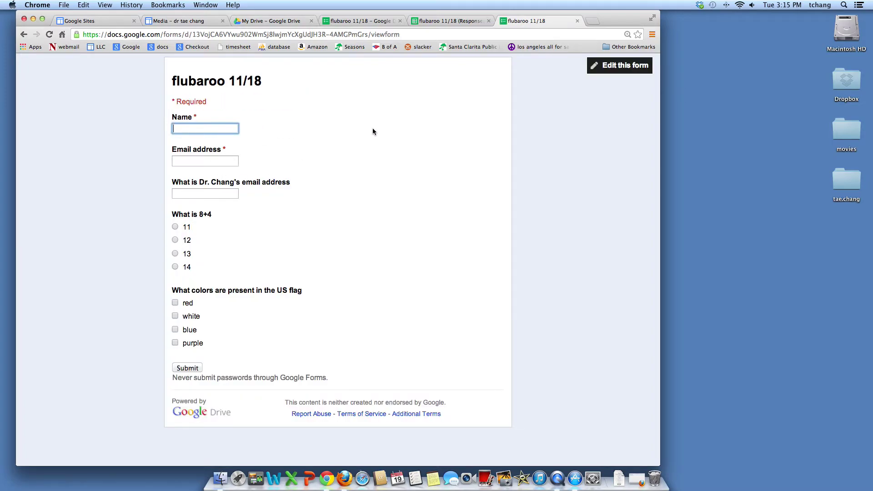
text(j)
key(Escape)
text(joh)
key(BackSpace)
key(BackSpace)
key(BackSpace)
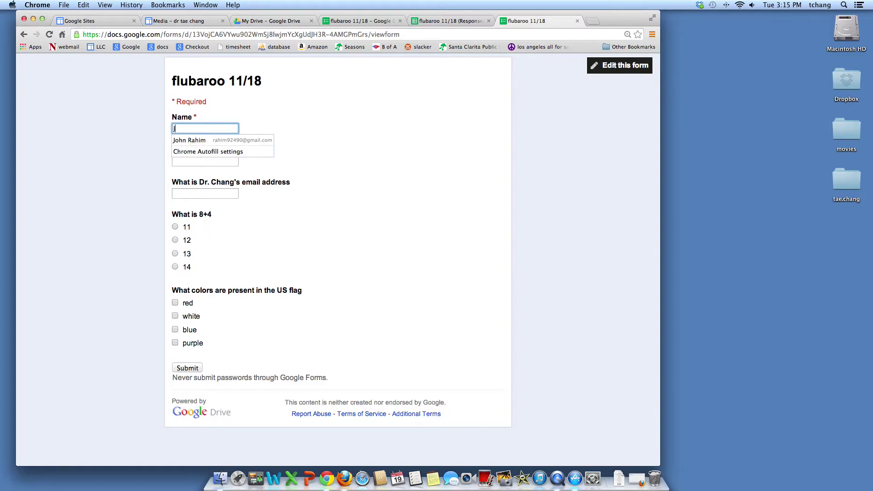
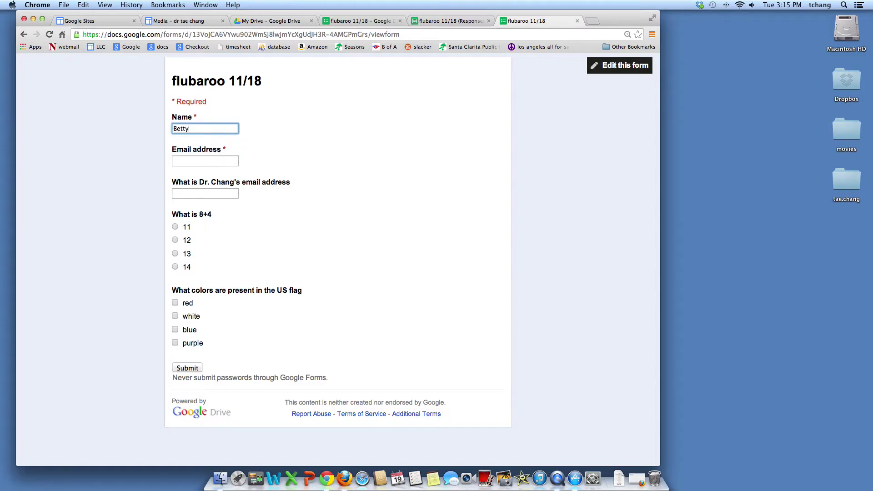
click(205, 161)
click(205, 193)
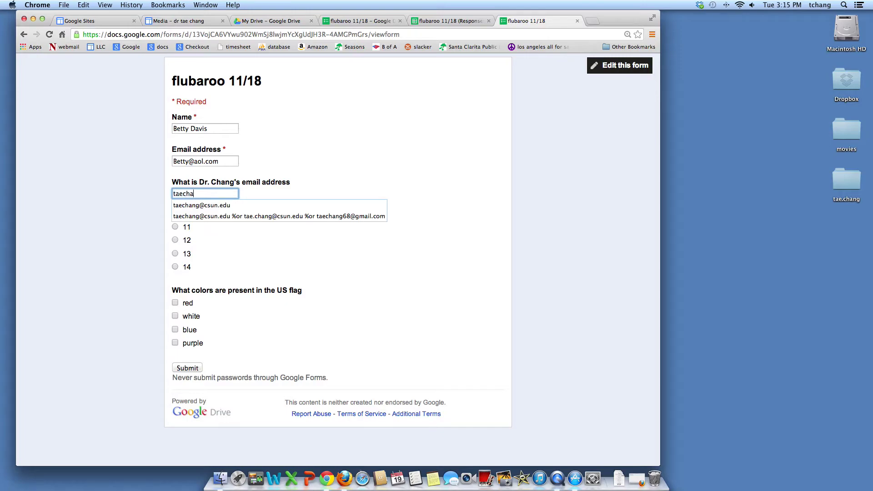
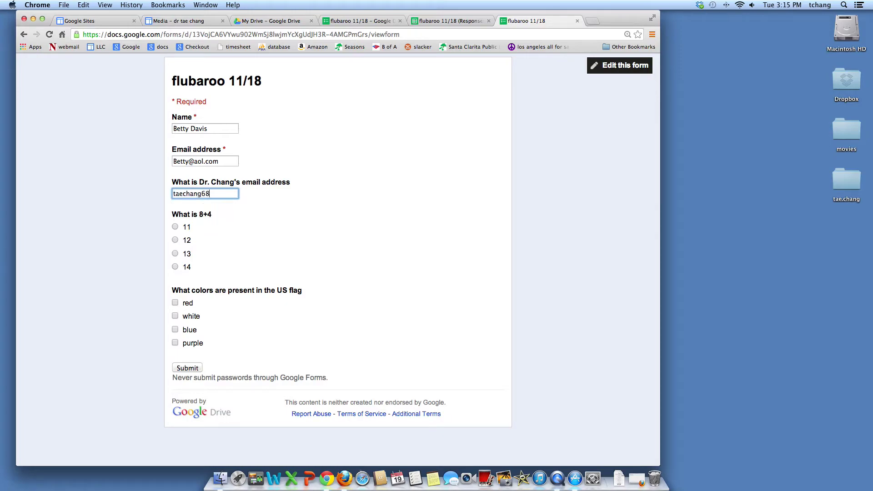
click(175, 240)
click(174, 303)
click(174, 315)
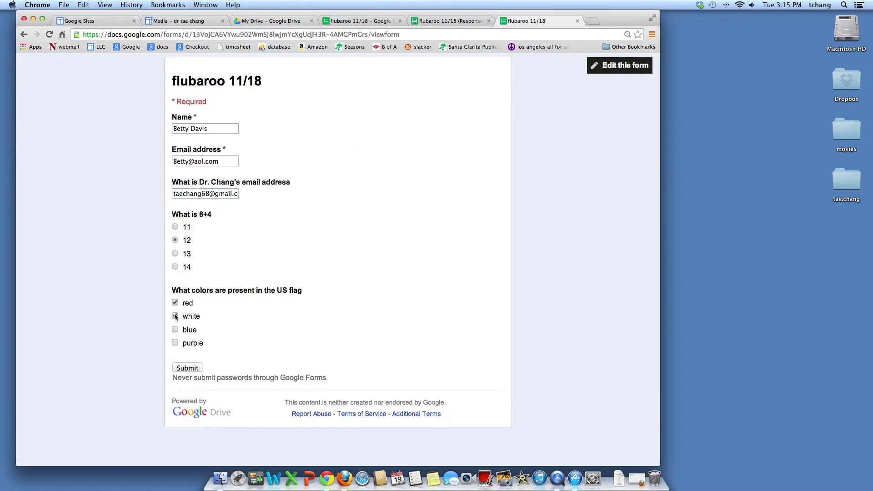
click(175, 344)
click(185, 368)
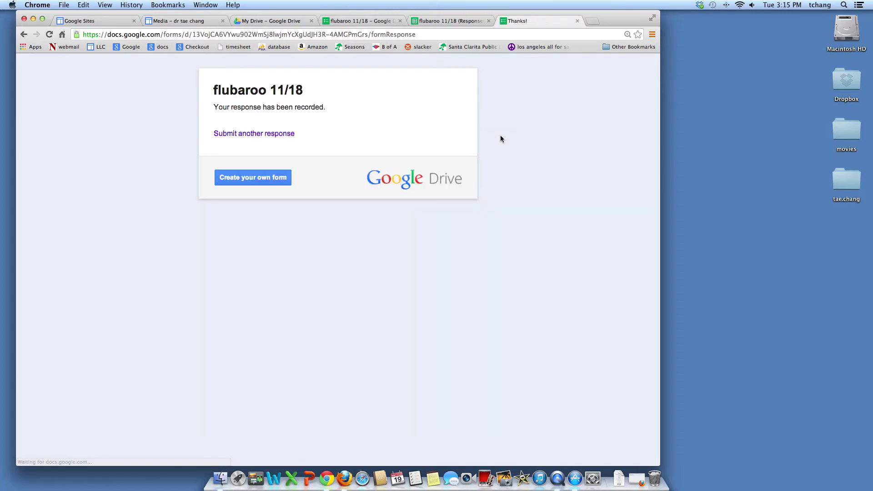
click(359, 20)
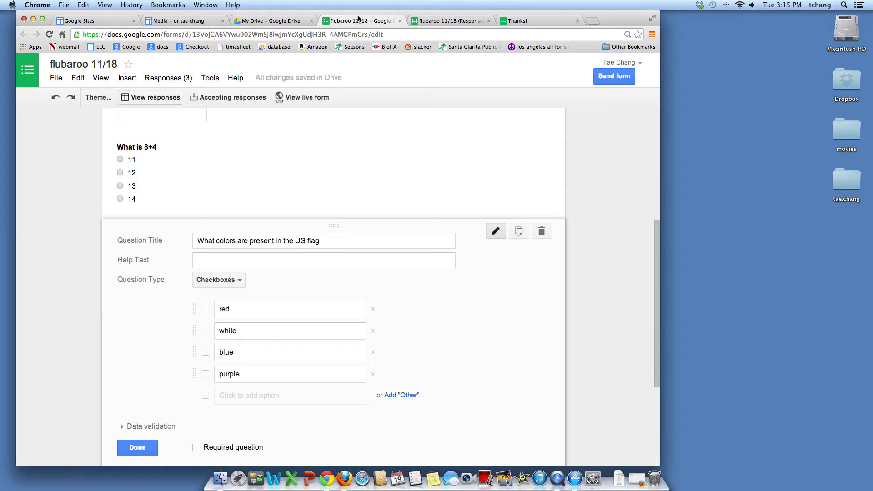
- Go to the responses spreadsheet listing all three submissions and choose Insert > Script
click(427, 21)
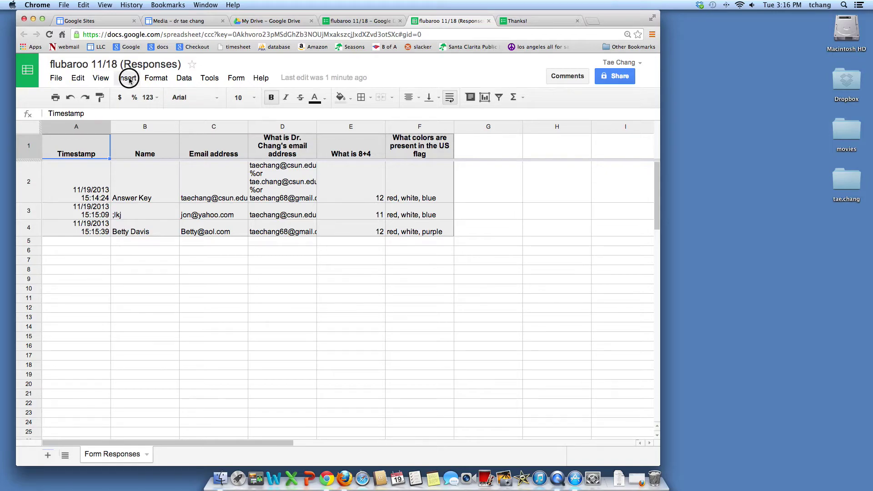
click(127, 80)
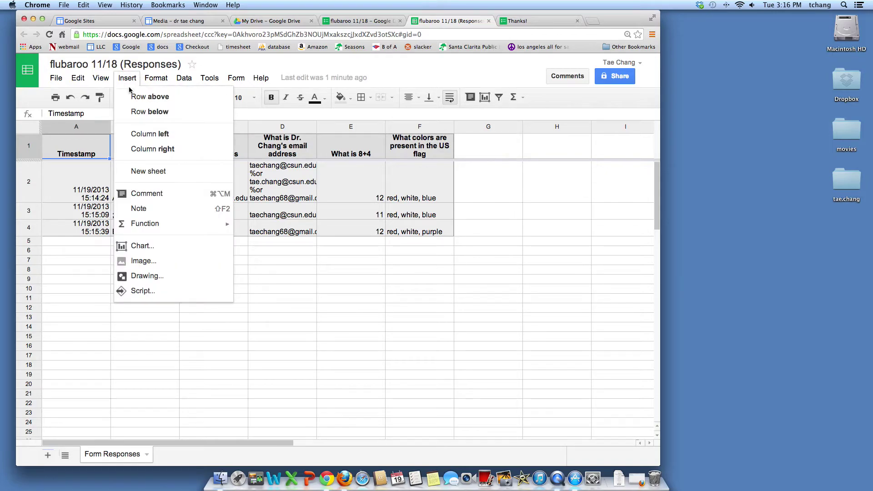
click(142, 292)
- Search the Script Gallery for 'flubaroo', install Flubaroo, grant its permissions, and close the gallery
click(291, 147)
text(flubaroo)
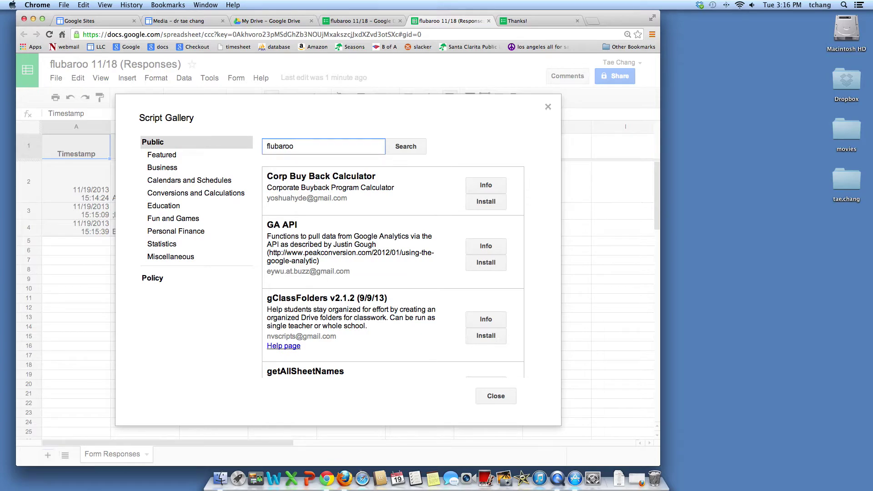
key(Return)
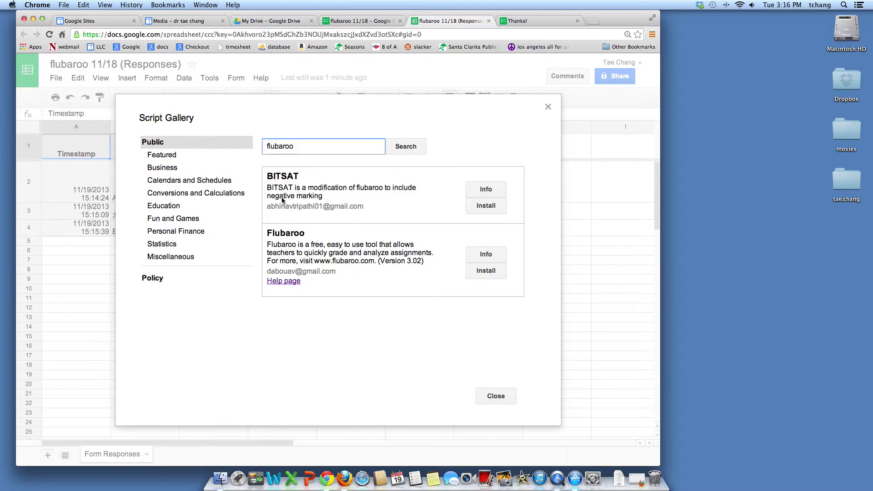
click(485, 271)
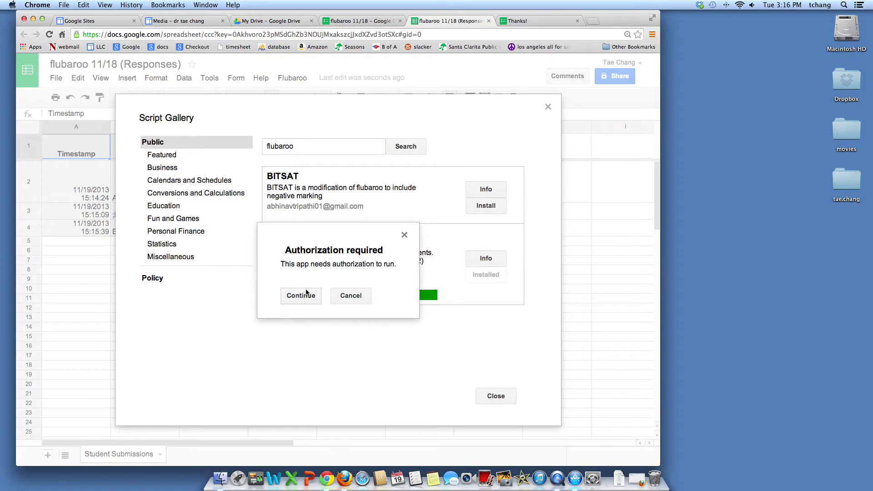
click(301, 298)
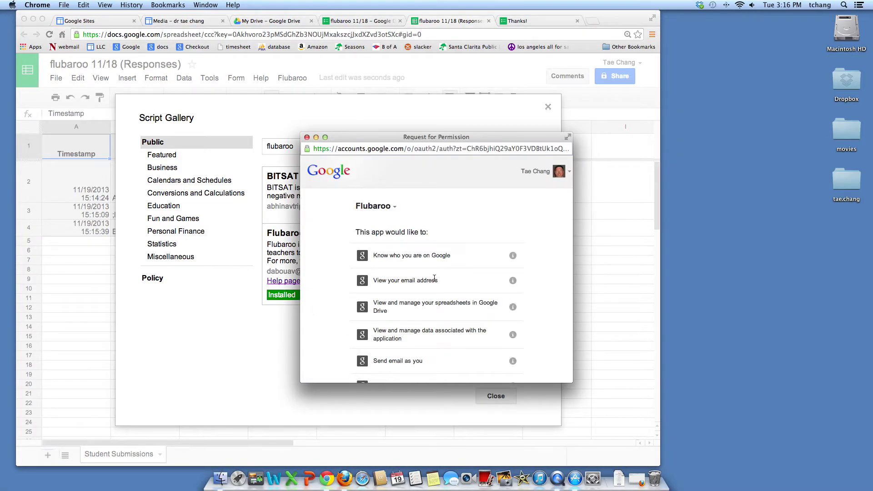
scroll(434, 281, down, 3)
click(500, 363)
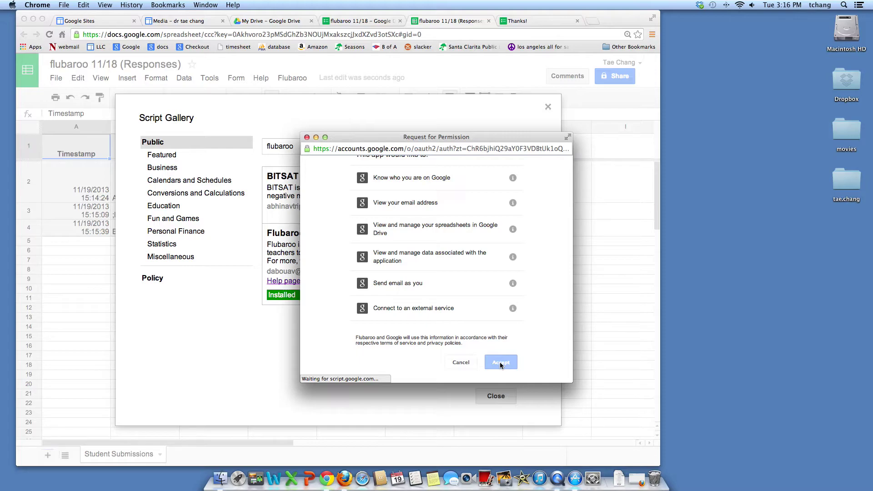
click(492, 396)
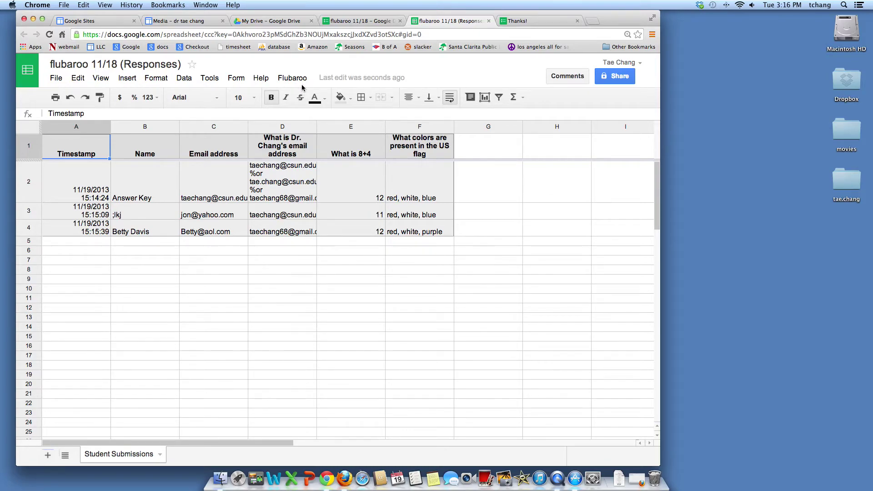
- Grade the assignment with Flubaroo, making the instructor-email question 1 point and using the Answer Key submission
click(287, 80)
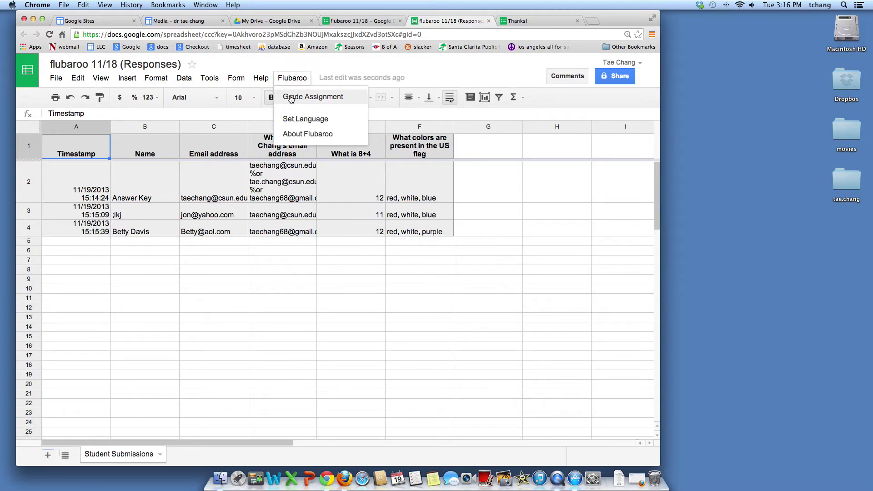
click(290, 98)
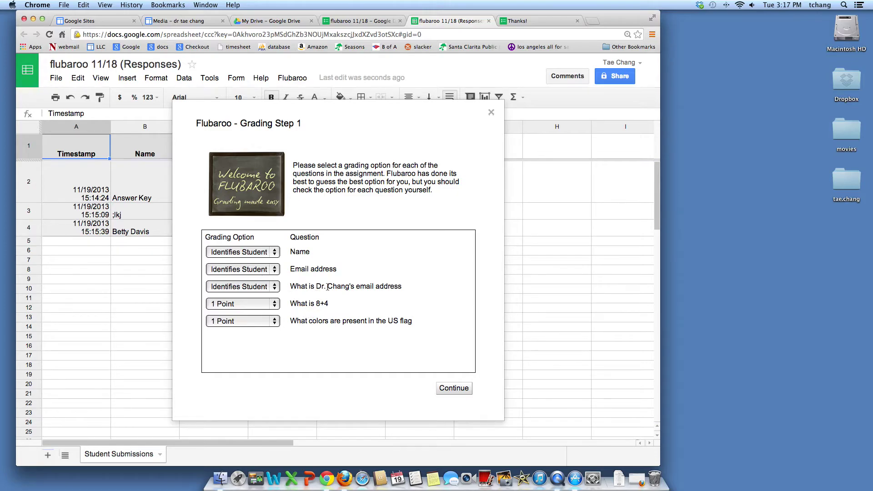
click(275, 287)
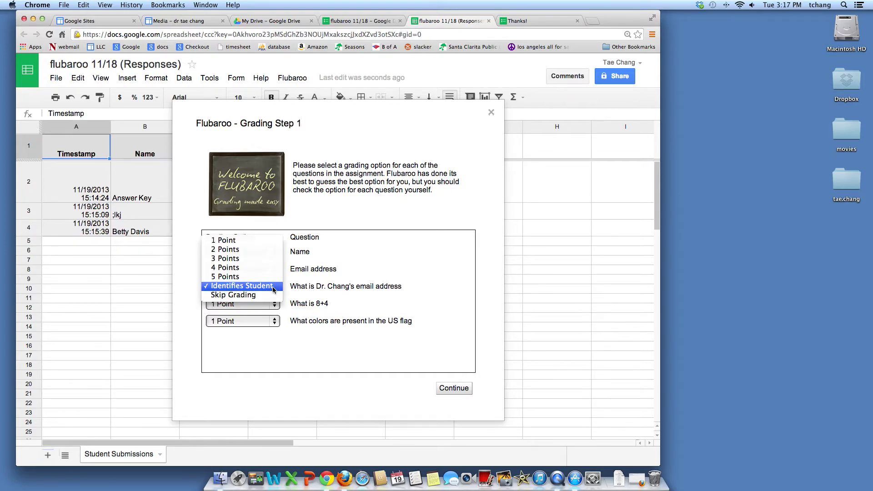
click(225, 240)
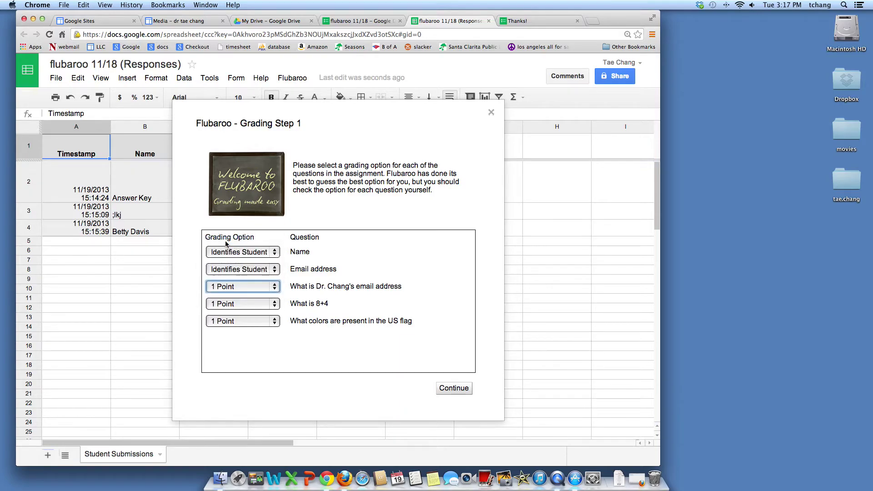
click(453, 391)
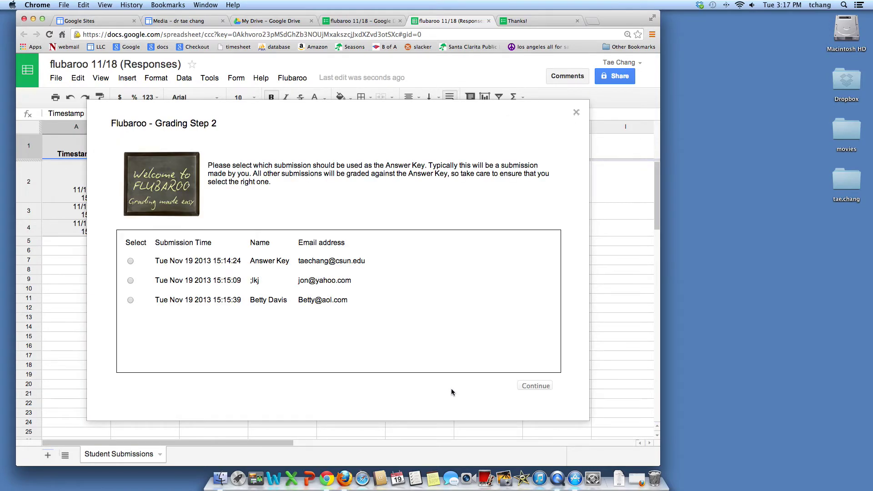
click(130, 261)
click(535, 386)
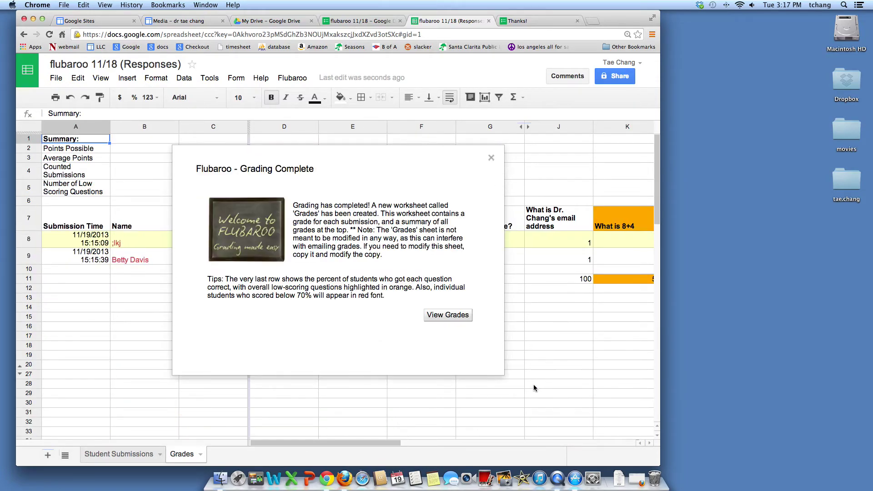
- View the Grades sheet showing both students at 2 of 3 points, 66.66%, resizing the browser window
click(448, 316)
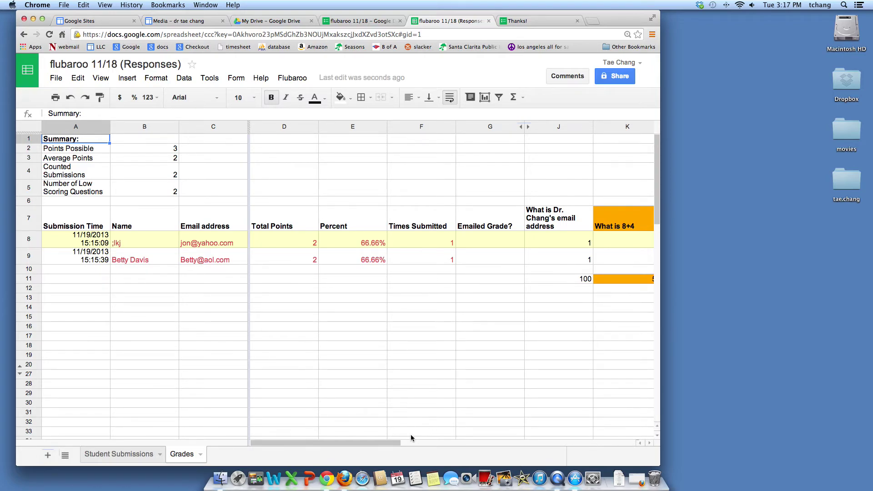
click(649, 444)
click(649, 443)
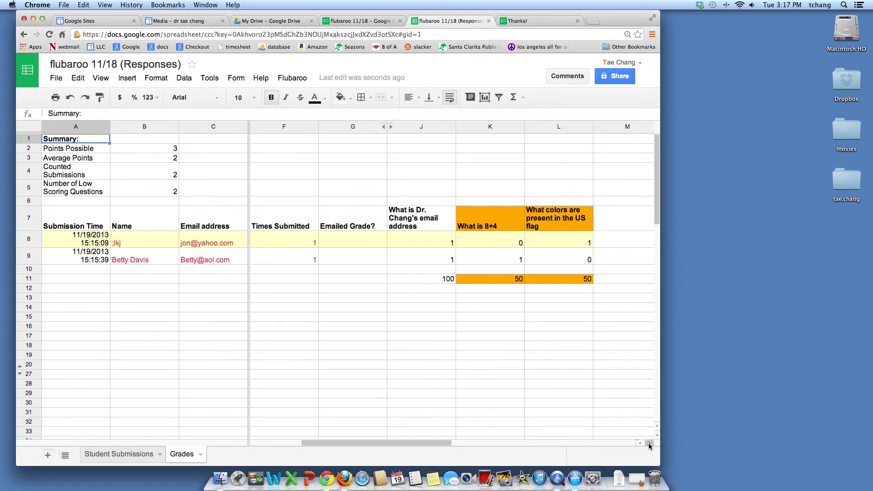
click(649, 443)
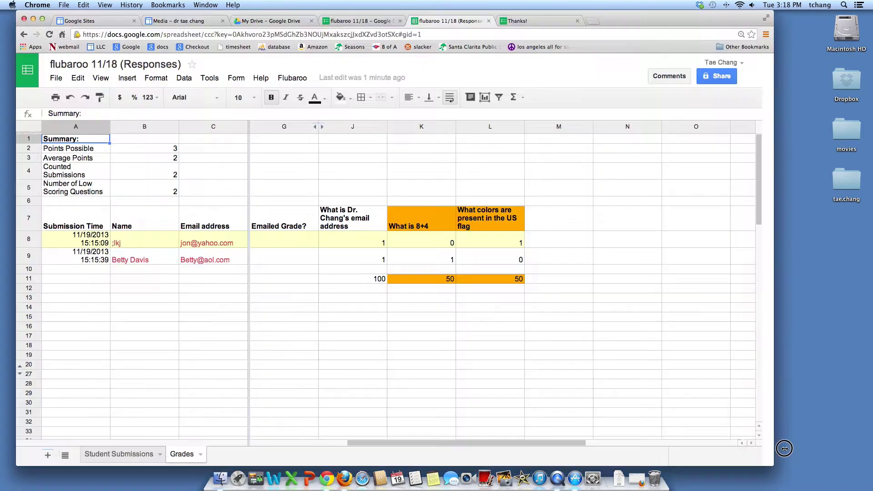
key(super+shift+w)
drag(655, 441, 657, 466)
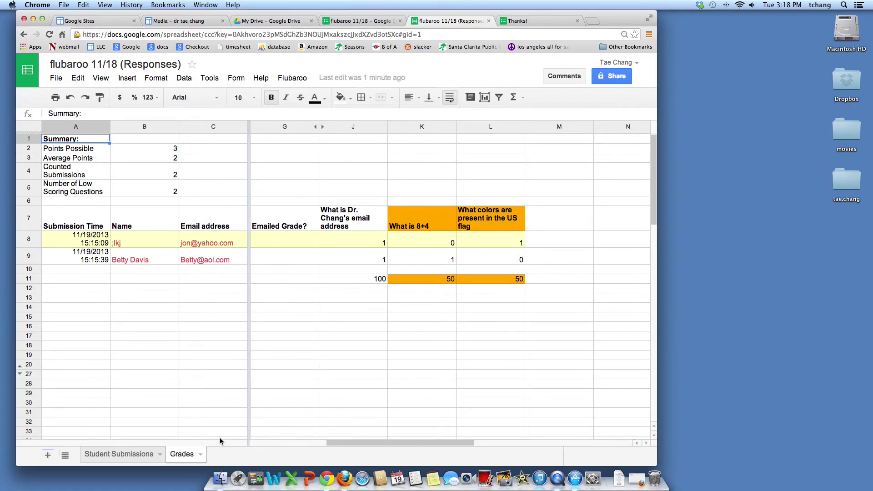
click(258, 441)
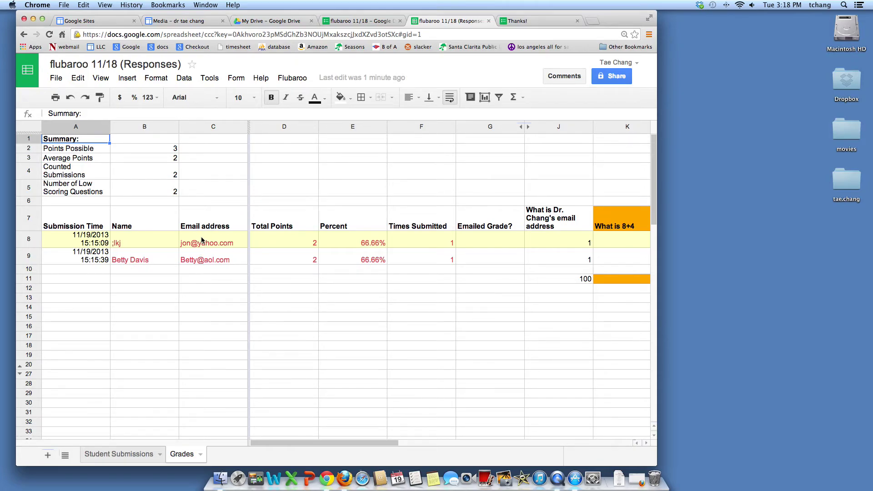
- Choose Email Grades from the Flubaroo menu to start emailing students their grades
click(292, 78)
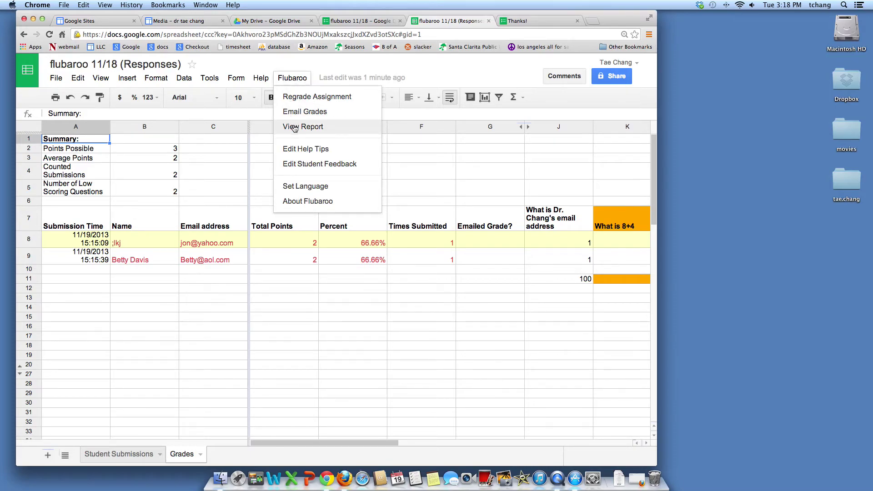
click(307, 117)
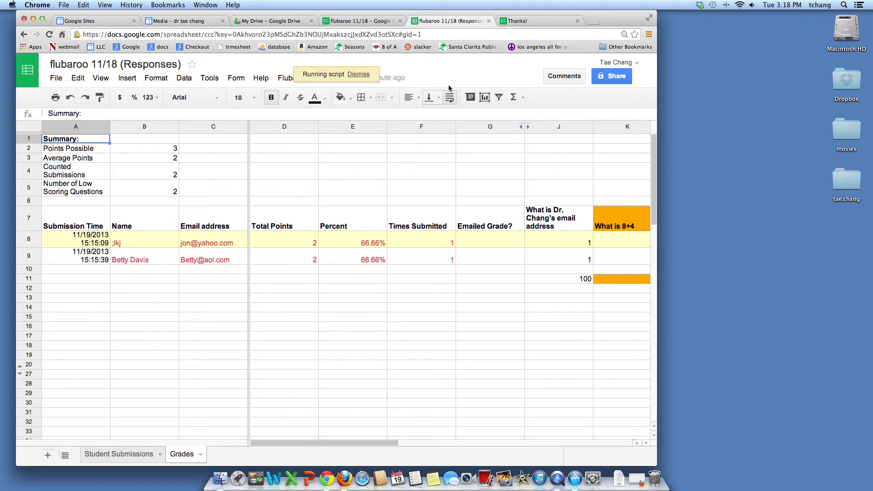
click(285, 79)
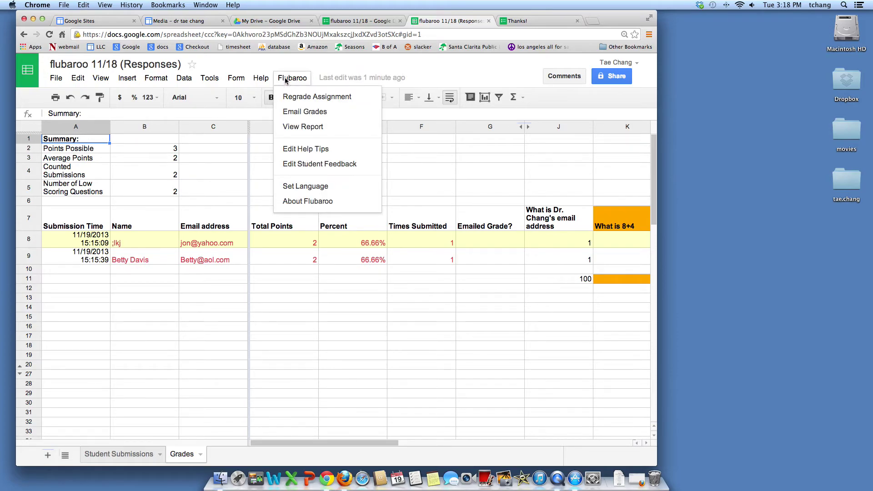
click(308, 112)
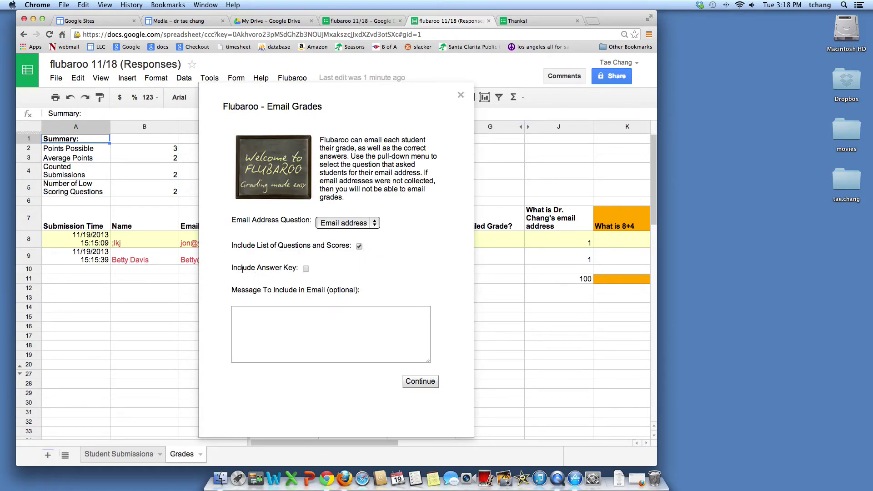
click(306, 269)
click(294, 324)
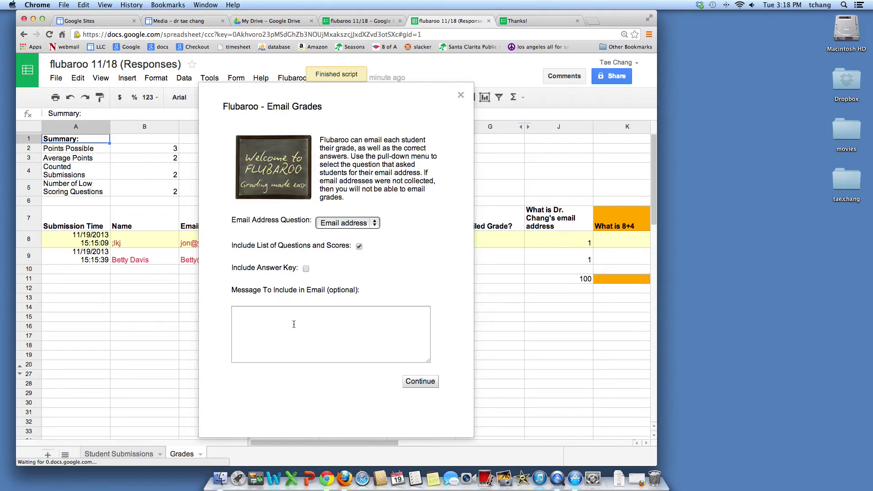
click(294, 324)
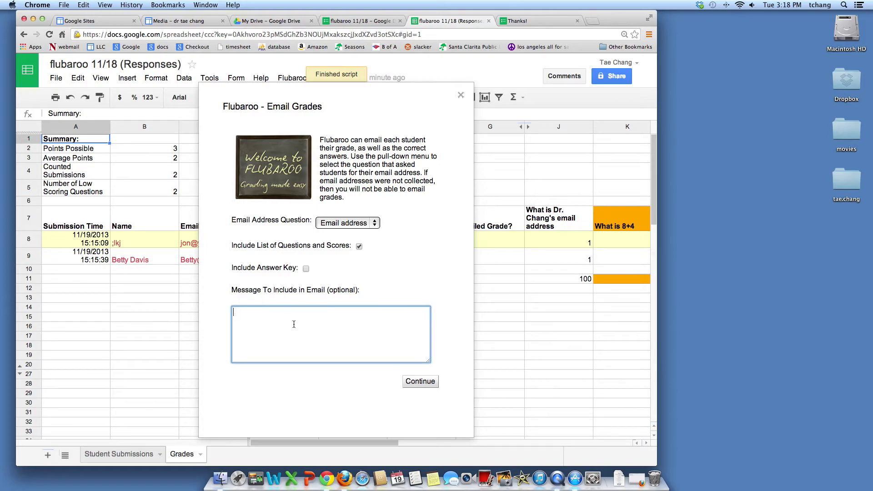
text(Co)
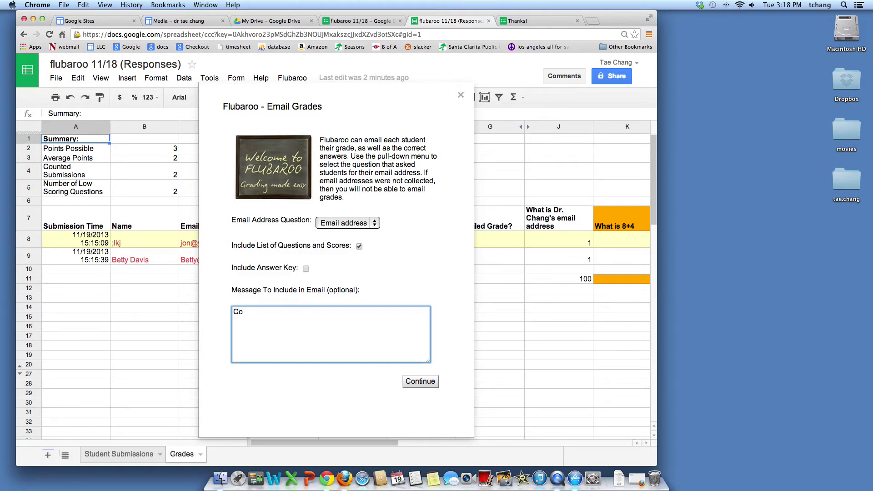
text(ngratulations, have a nice winter )
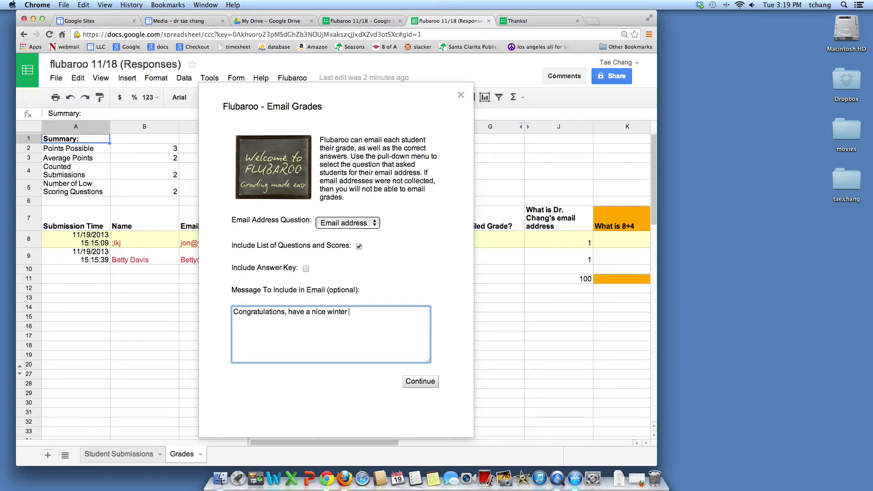
text(break)
click(306, 268)
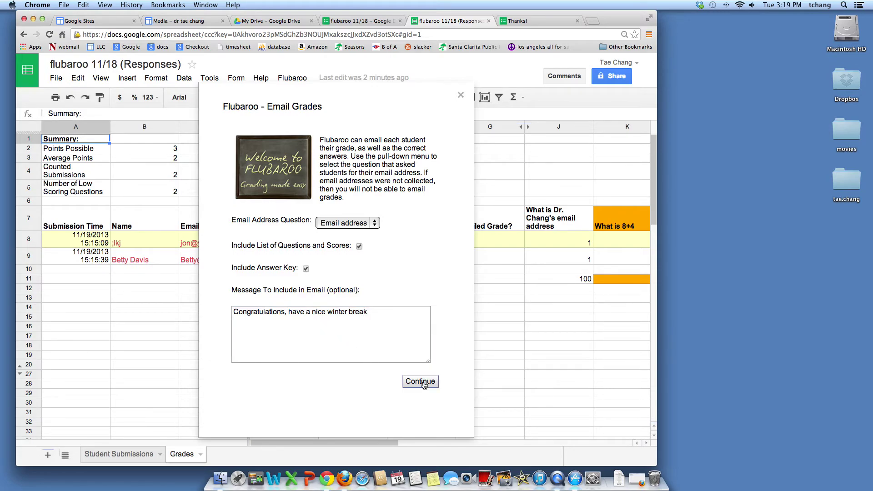
click(306, 269)
click(461, 96)
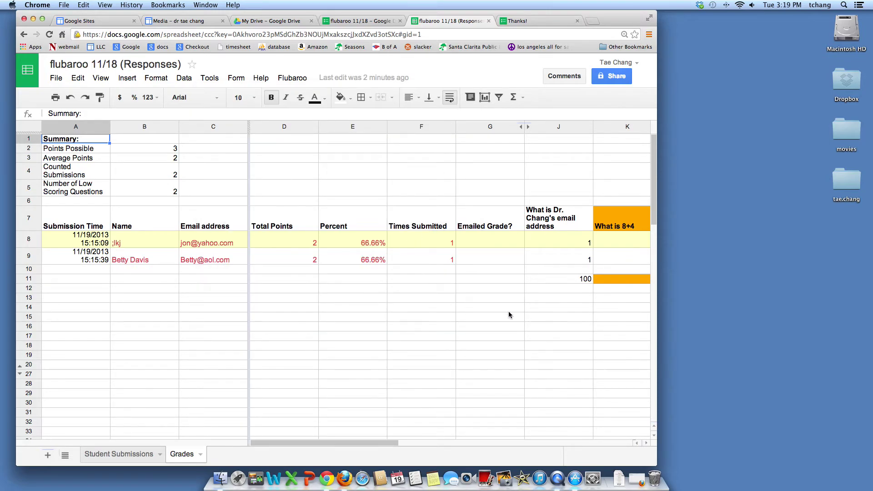
- Review the spreadsheet's sharing settings, then switch to the flubaroo 11/18 form editor
scroll(522, 304, right, 3)
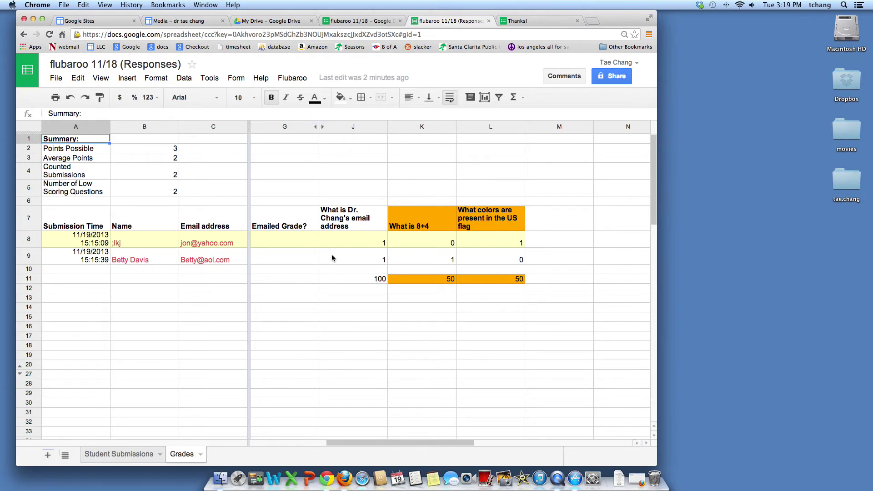
click(621, 81)
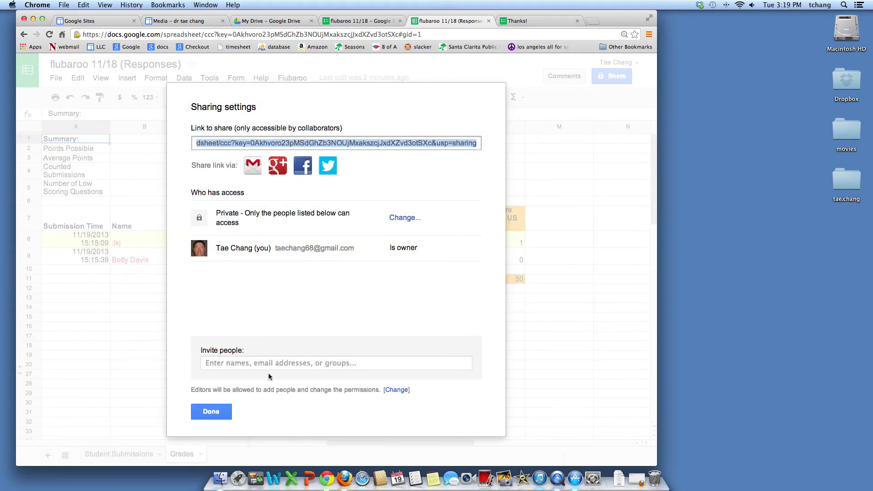
click(223, 415)
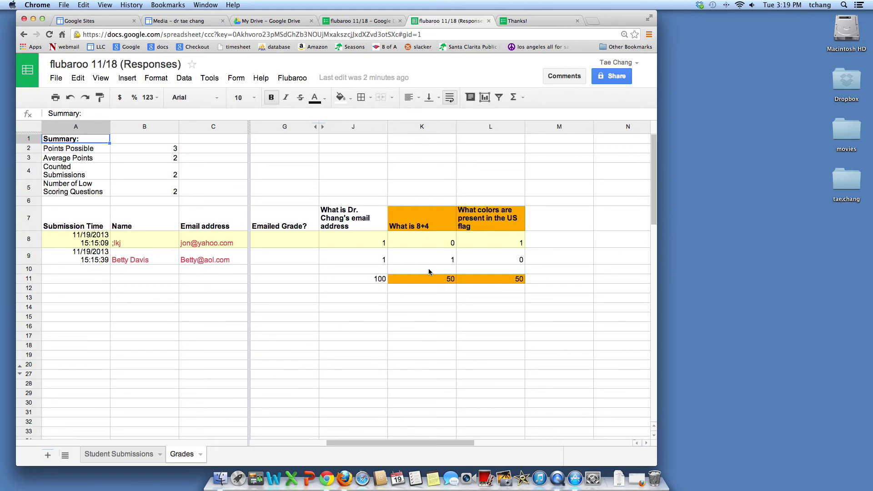
click(357, 21)
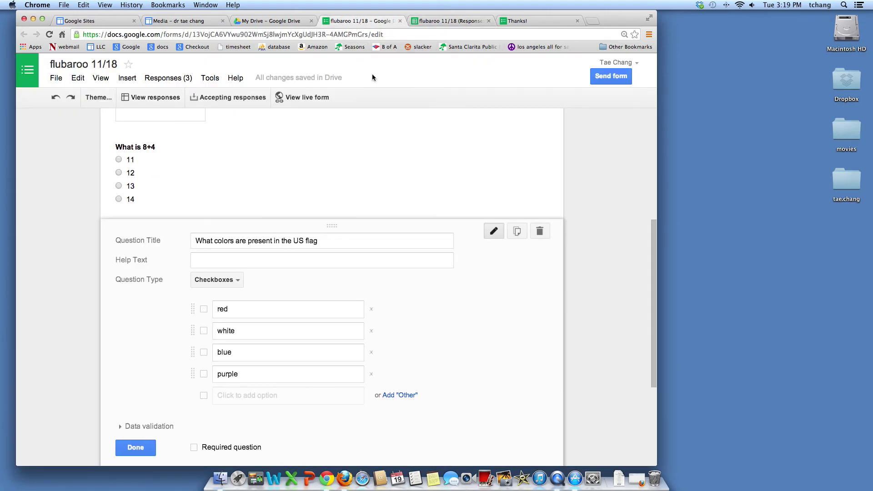
- Copy the flubaroo 11/18 form's shareable link from Send form, then go to the Site's Media page
click(606, 80)
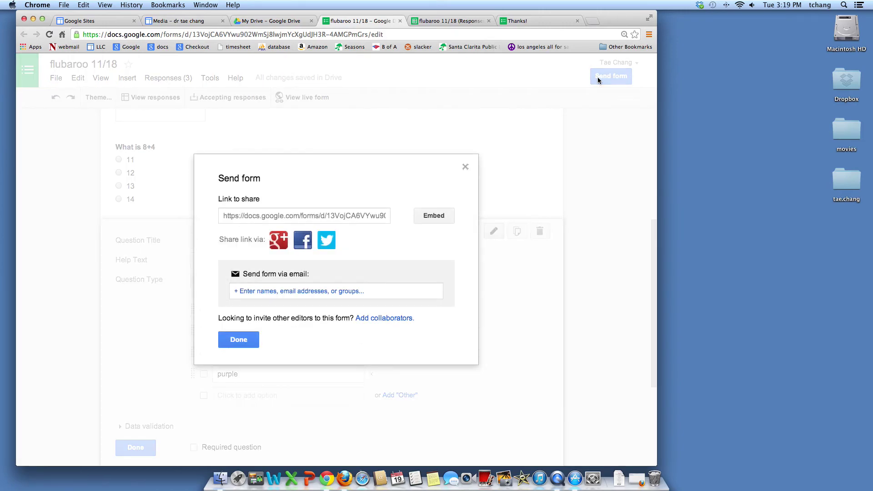
click(295, 217)
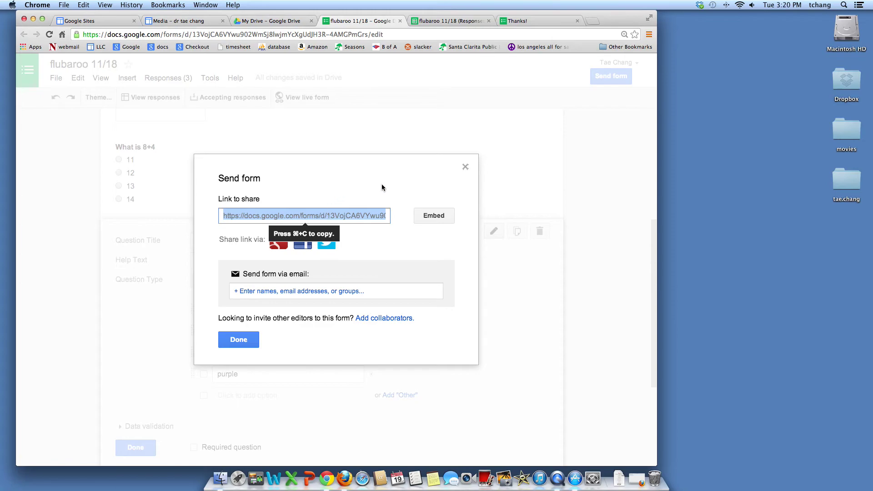
click(465, 167)
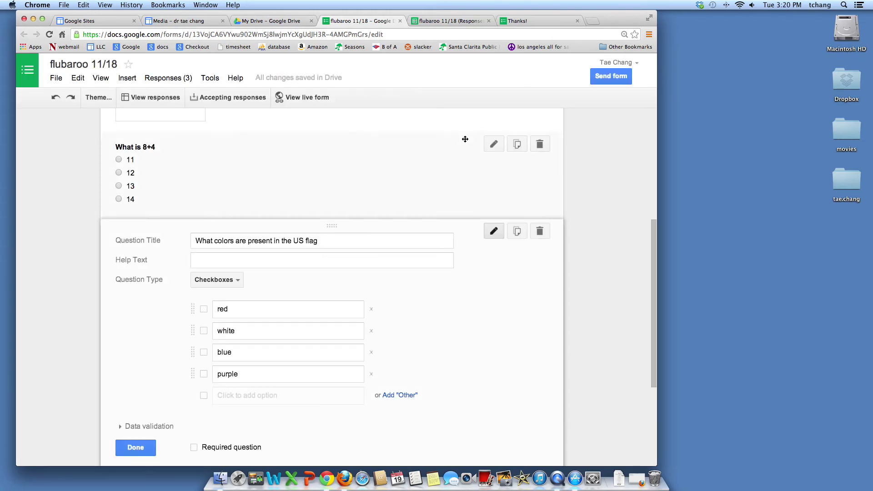
click(182, 20)
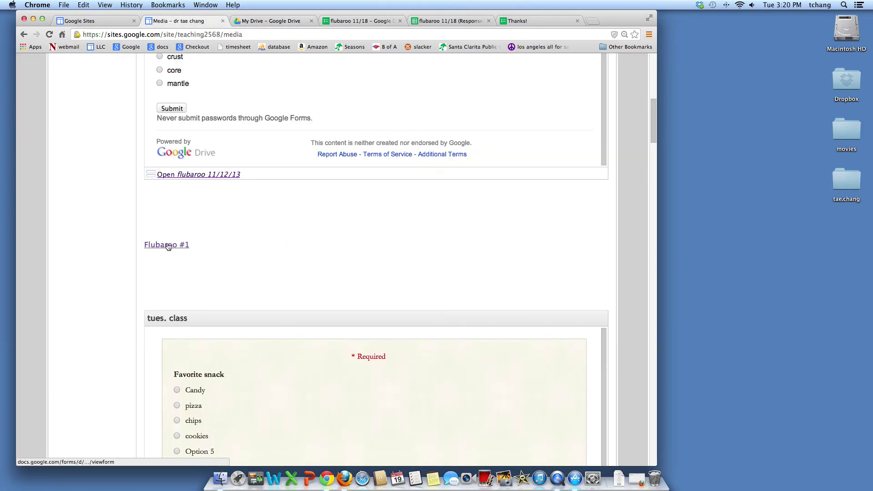
- Edit the Media page and remove the old link from the Flubaroo #1 text
scroll(381, 167, up, 15)
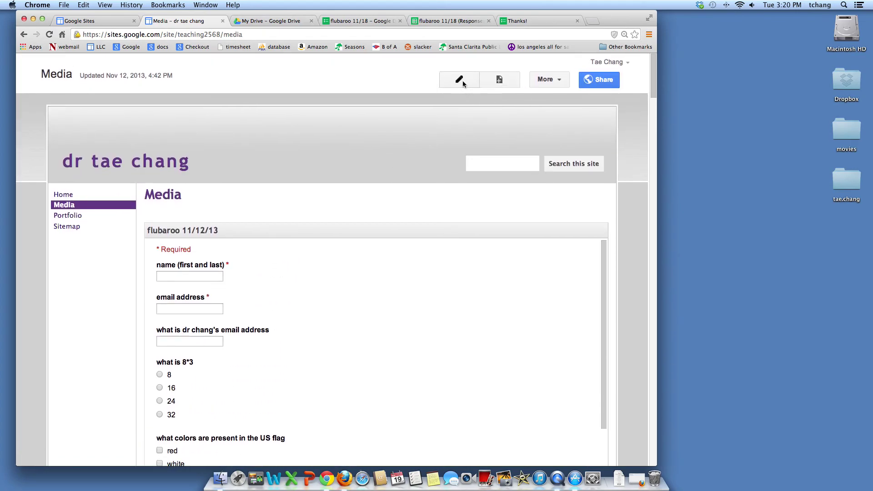
click(460, 79)
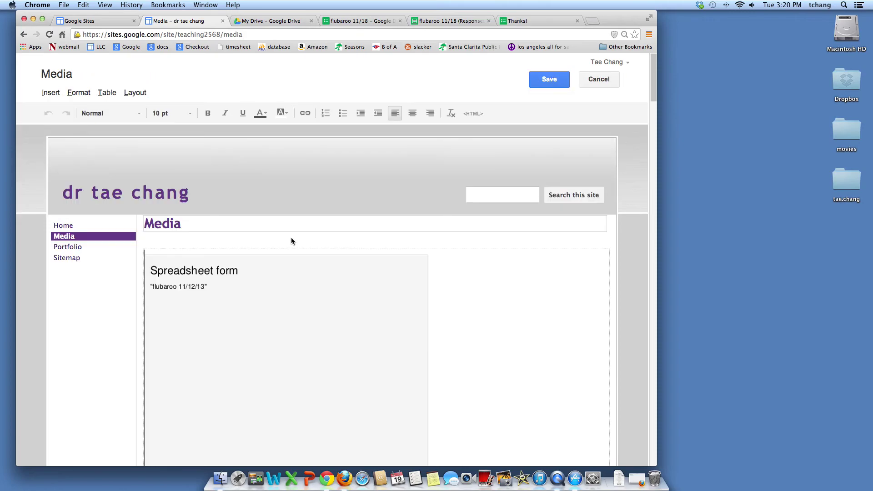
scroll(291, 237, down, 10)
scroll(291, 237, down, 2)
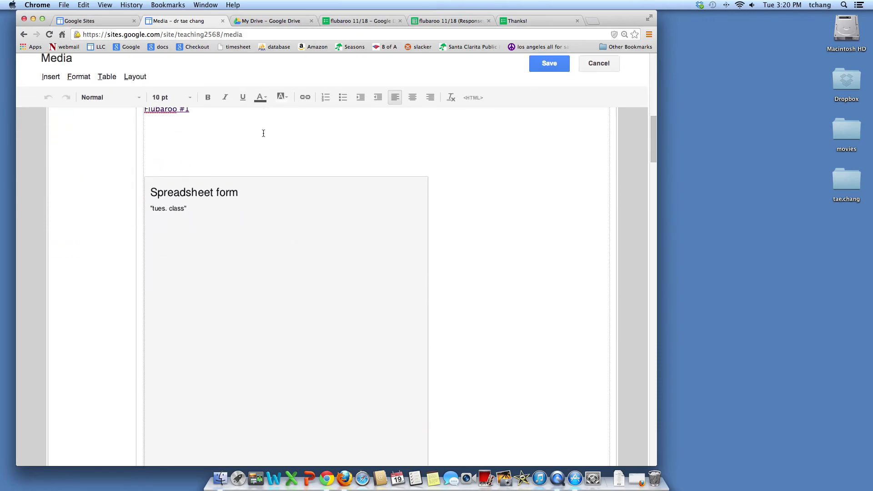
scroll(264, 136, up, 2)
drag(199, 160, 145, 163)
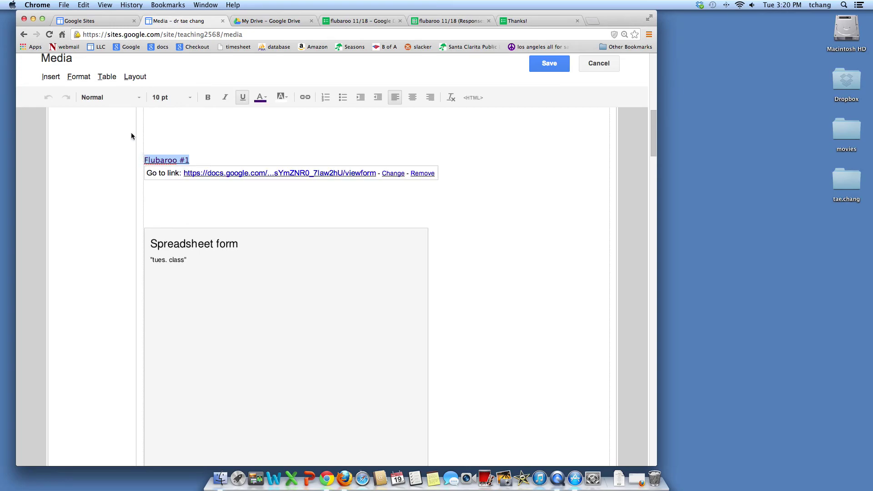
click(51, 76)
click(81, 132)
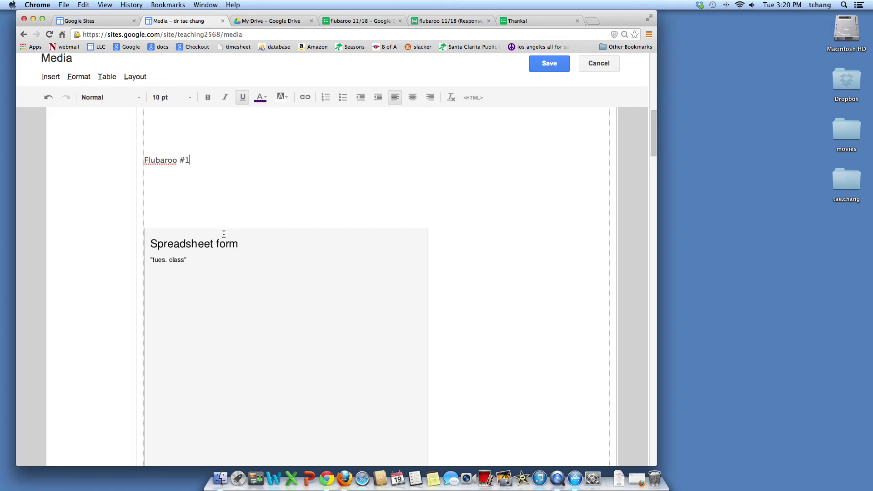
- Link the Flubaroo #1 text to the pasted flubaroo form web address
click(50, 77)
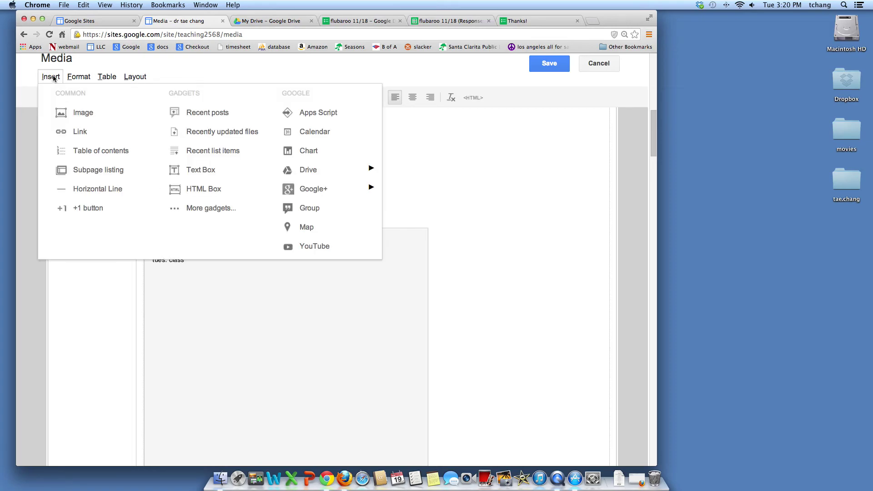
click(82, 132)
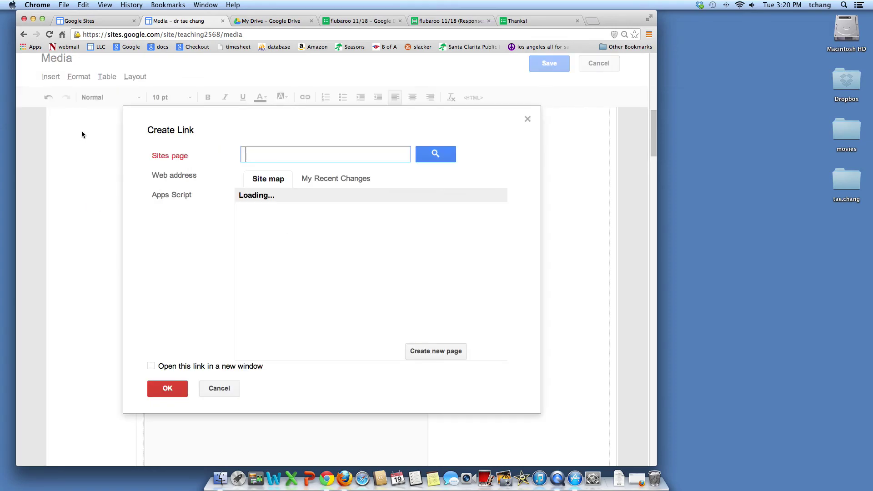
click(179, 176)
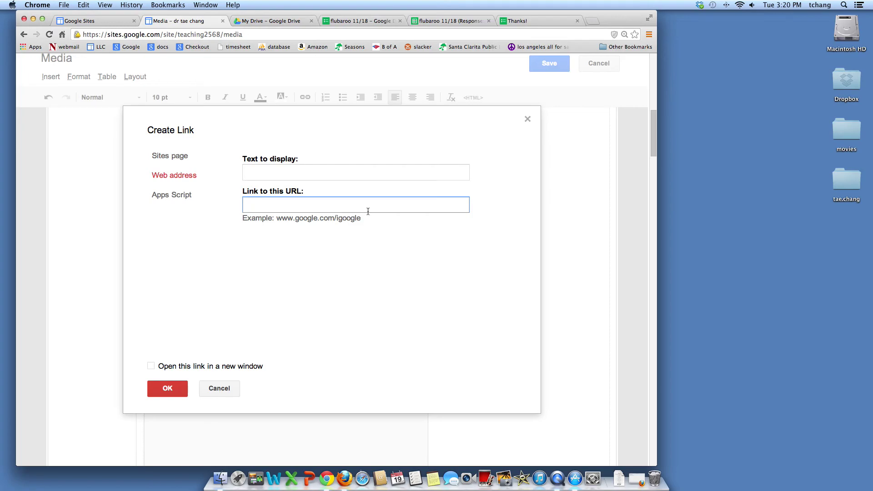
text(https://docs.google.com/forms/d/13VojCA6VYwu902WmSj8lwjmYcXgUdJH3R-4AMGPmGrs/viewform)
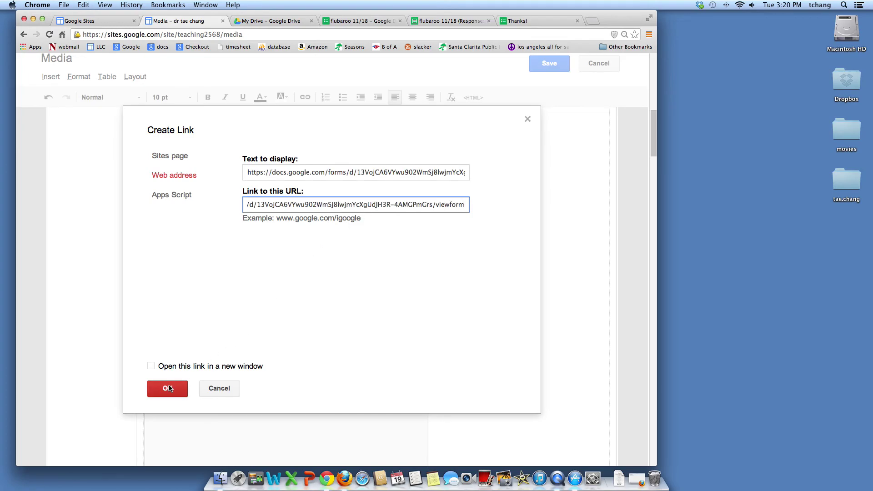
click(168, 387)
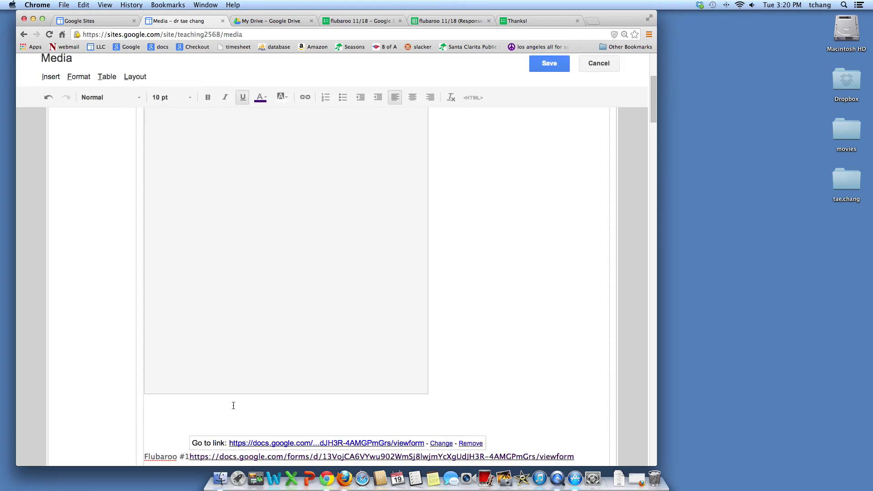
- Delete the old flubaroo 11/12/13 form embed from the Media page
scroll(516, 230, up, 10)
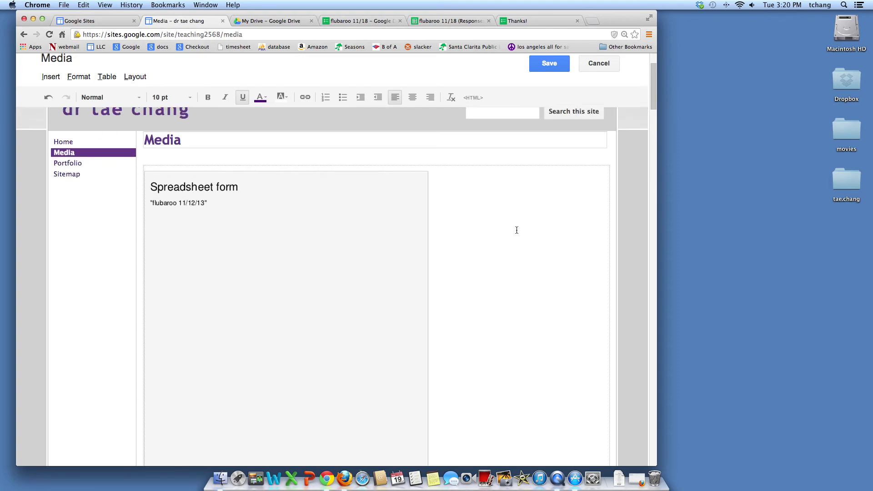
click(449, 233)
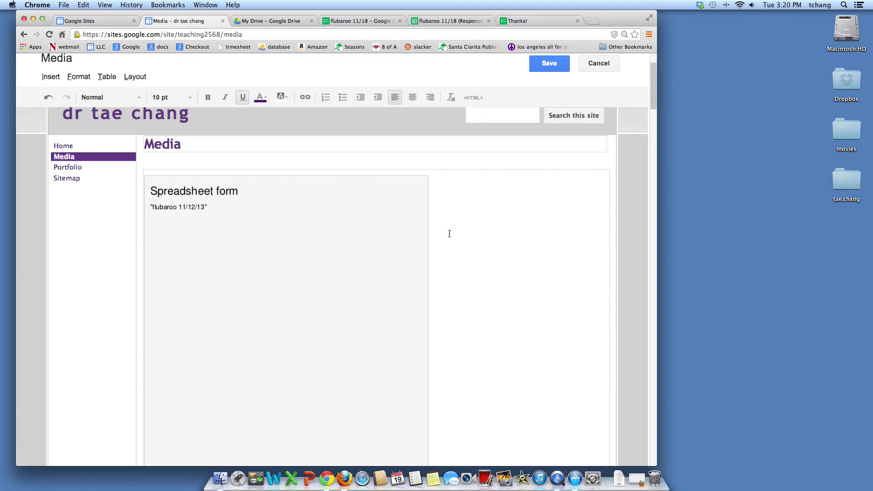
key(BackSpace)
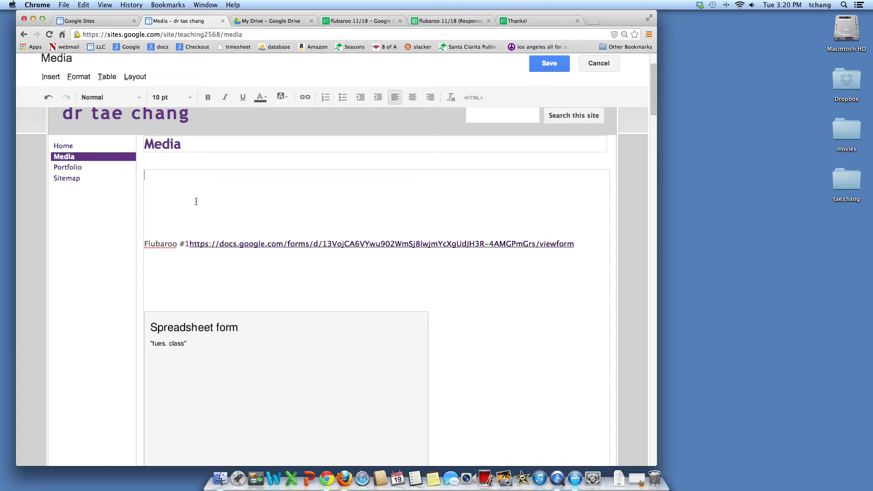
- Embed the flubaroo 11/18 form from Drive with the width cleared for full width, and save
click(50, 78)
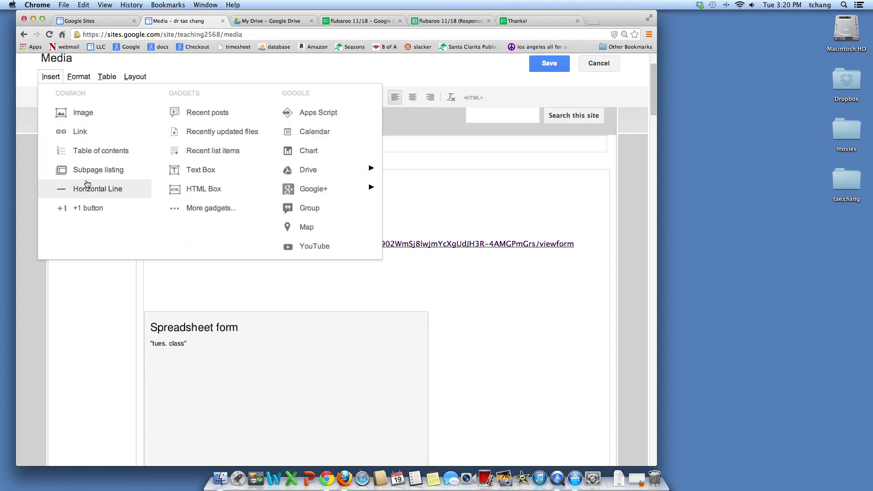
mouse_move(345, 172)
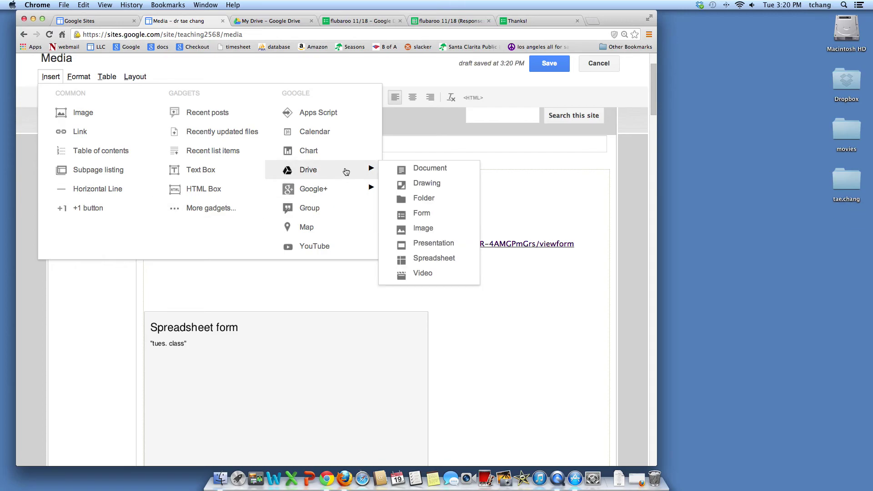
click(421, 212)
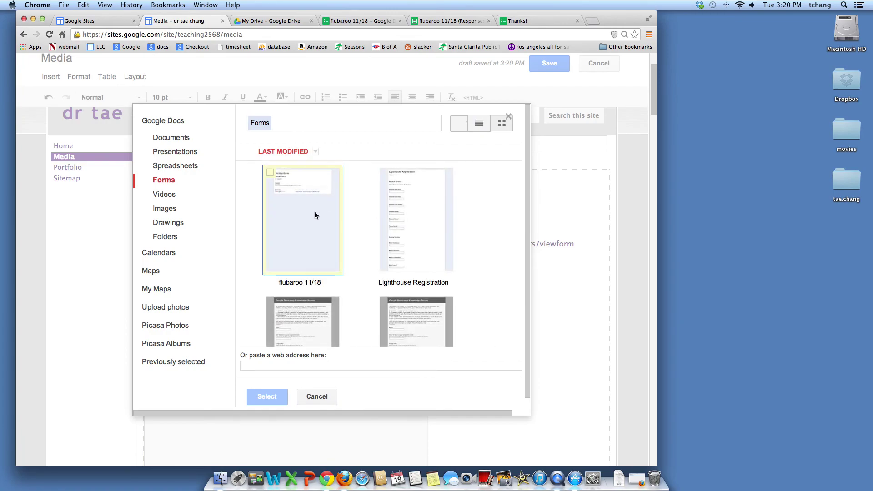
click(314, 212)
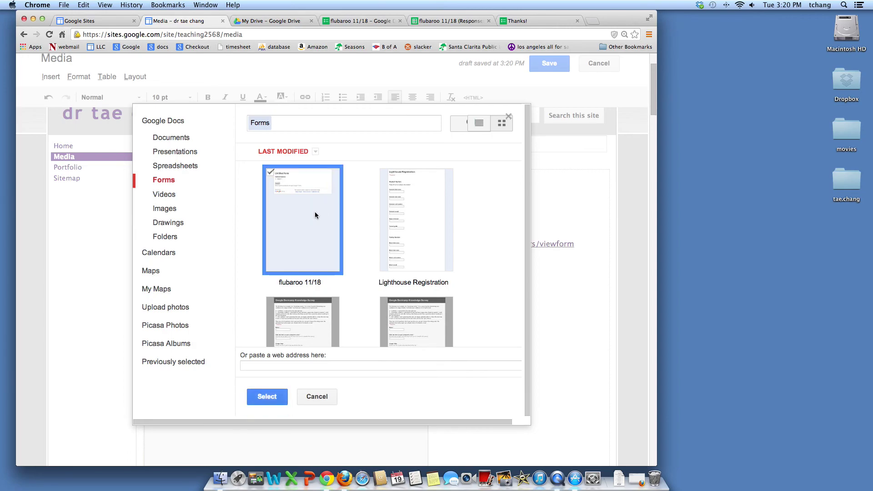
click(262, 400)
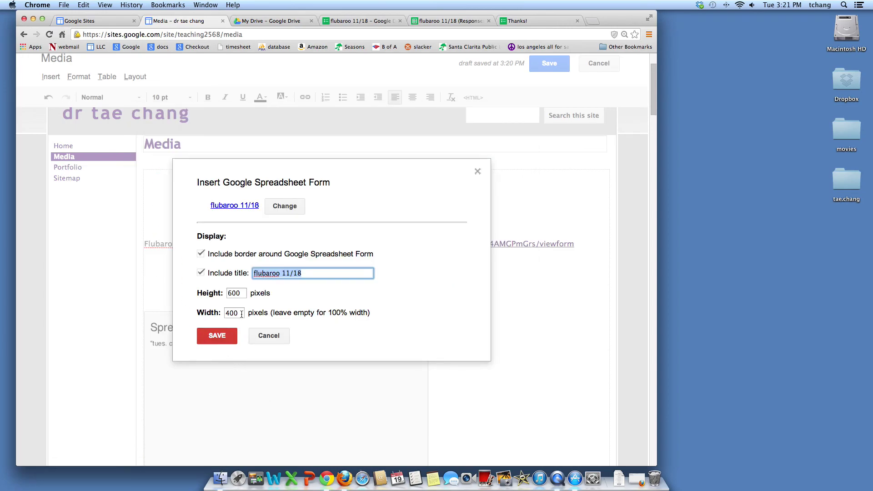
click(232, 312)
key(BackSpace)
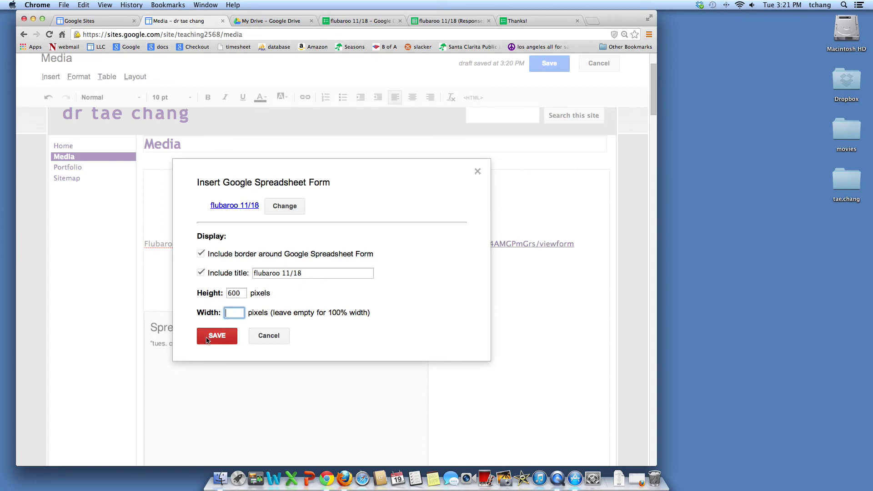
click(209, 335)
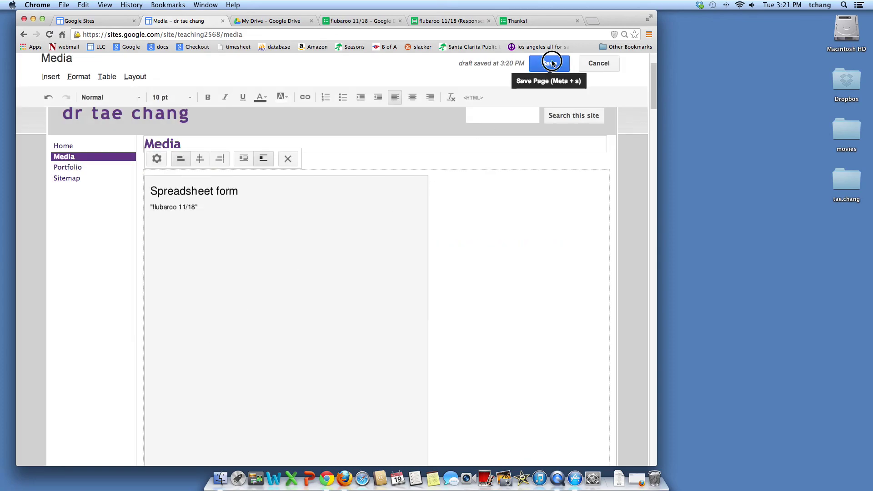
click(551, 63)
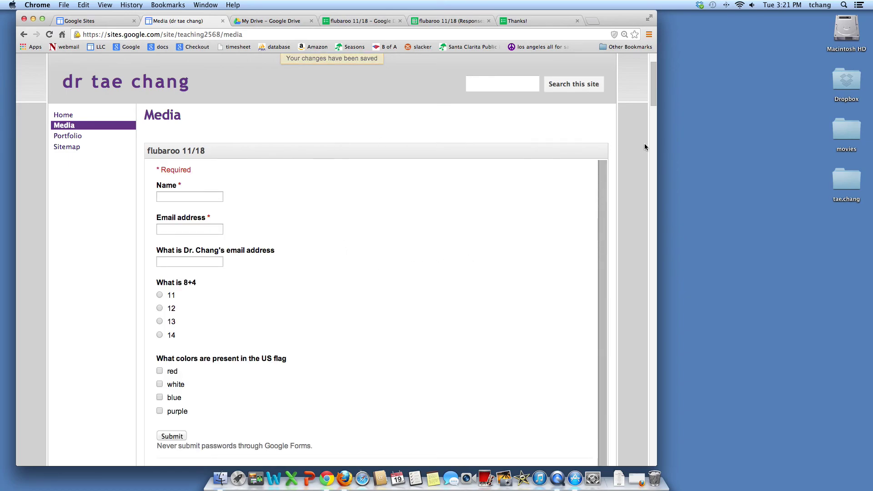
- Scroll through the saved Media page to check the embedded flubaroo 11/18 form
scroll(633, 157, down, 3)
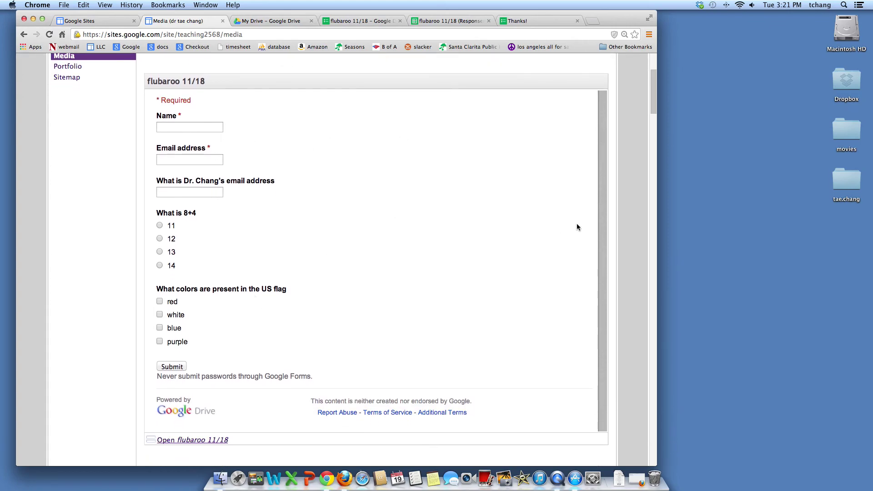
scroll(626, 211, down, 3)
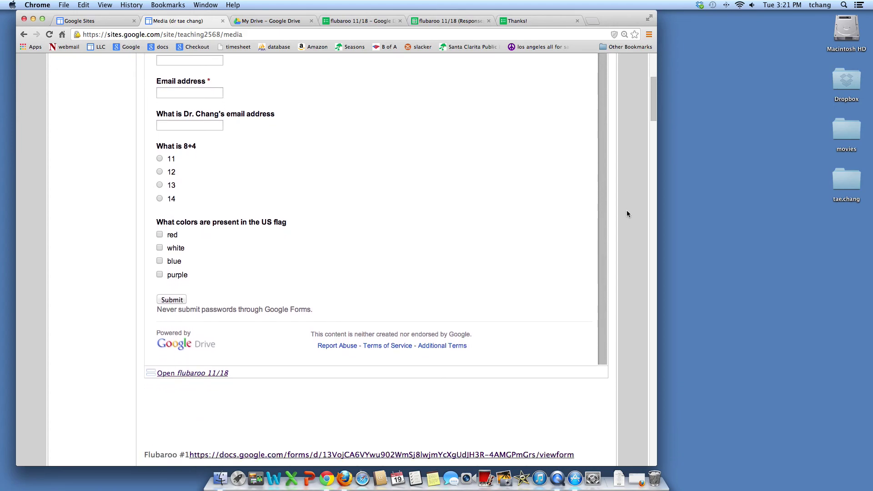
scroll(233, 406, down, 5)
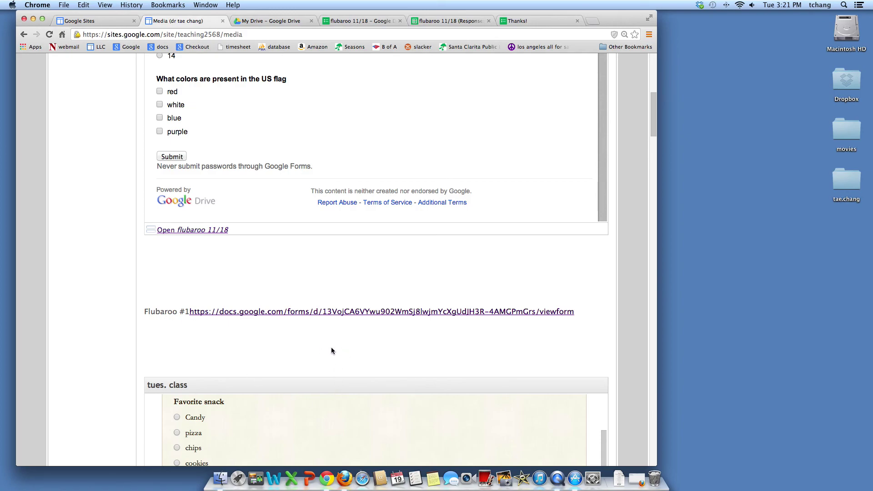
scroll(430, 183, up, 10)
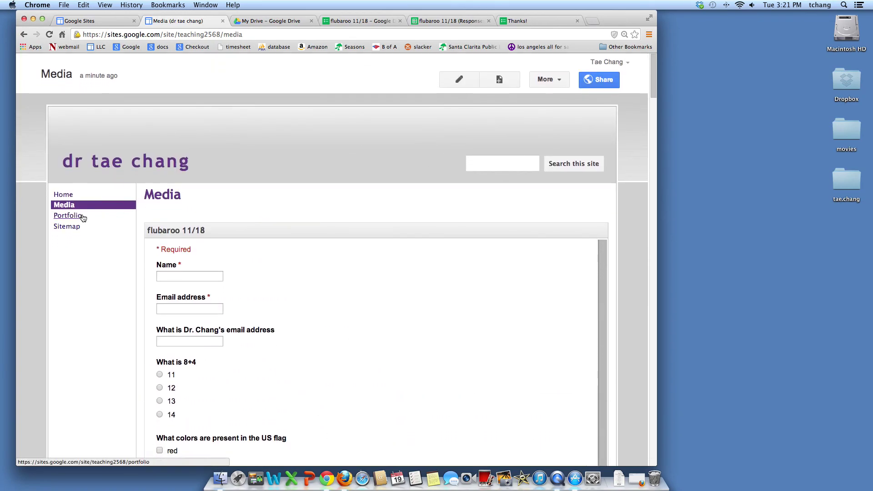
- View the Portfolio page, then return to the flubaroo 11/18 (Responses) spreadsheet
click(73, 219)
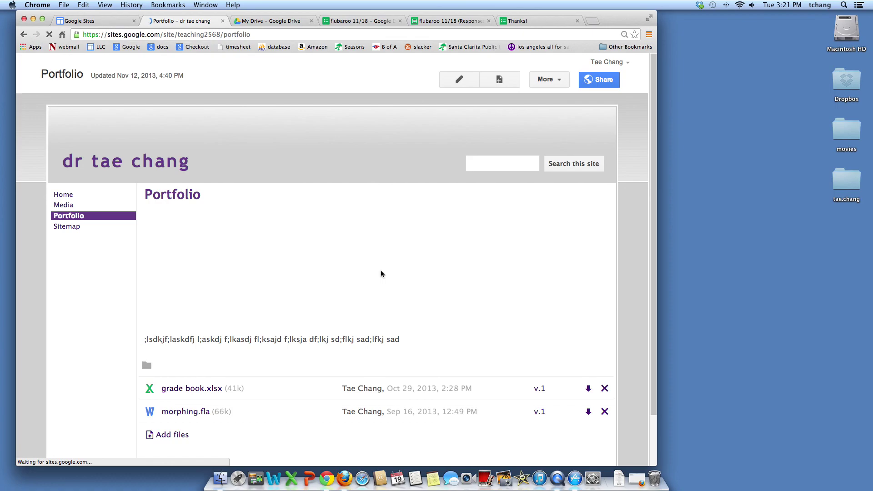
scroll(381, 273, down, 4)
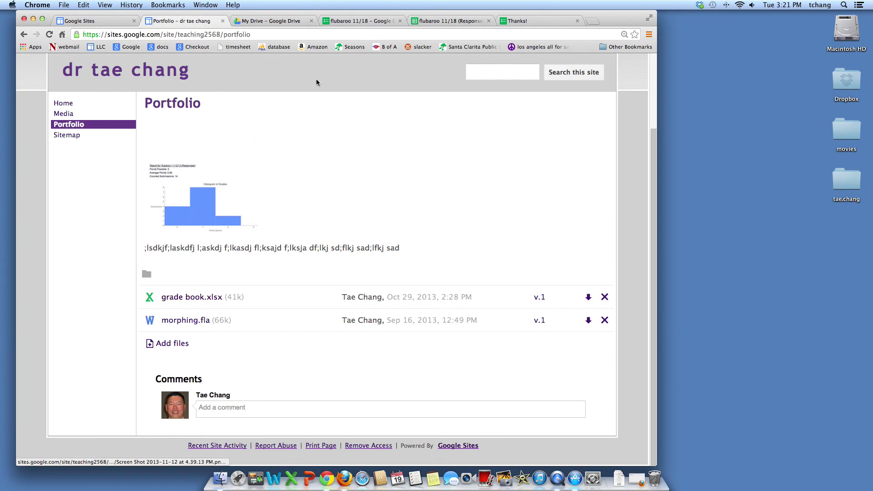
click(435, 22)
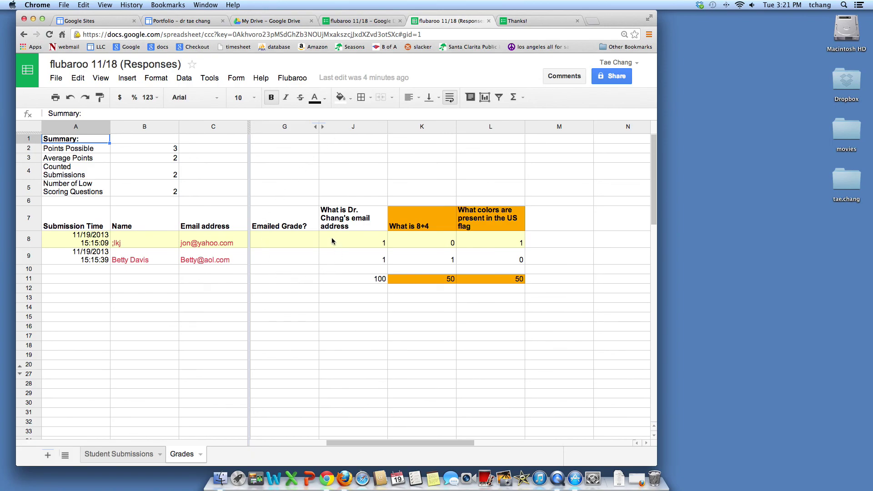
- Capture the Flubaroo View Report grading report with a Cmd+Shift+4 area screenshot, then close it
click(292, 78)
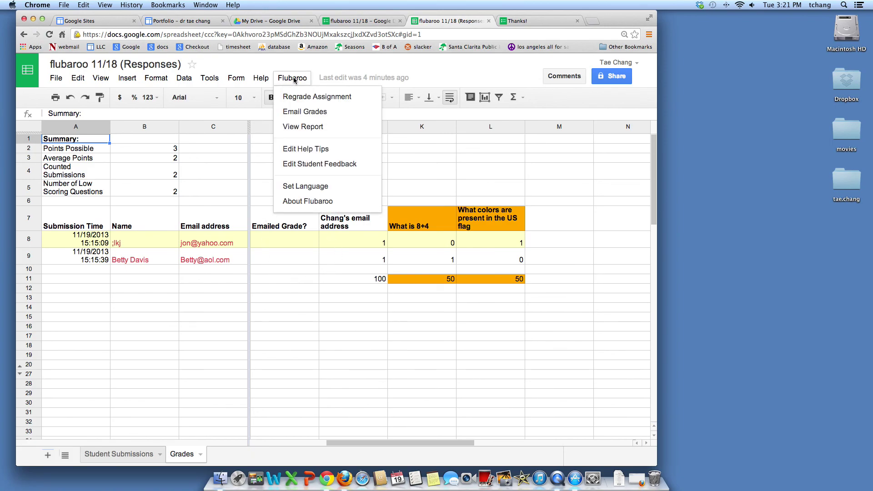
click(311, 130)
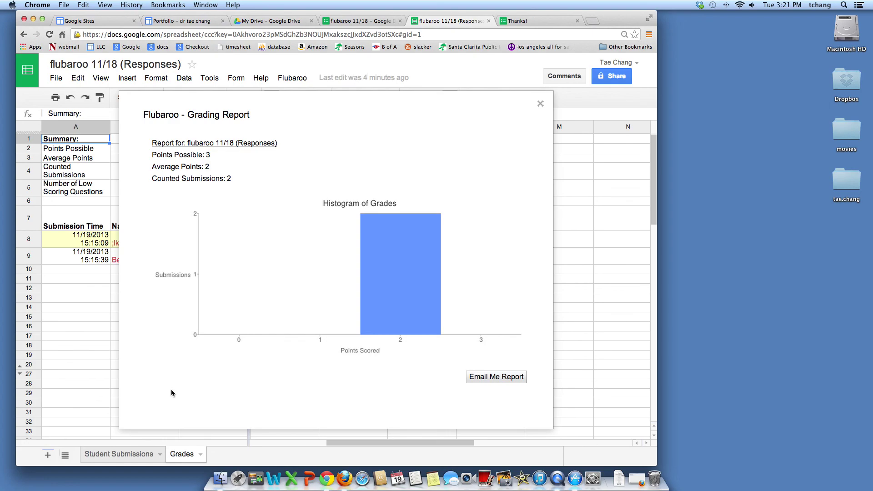
key(super+shift+4)
mouse_move(144, 382)
mouse_down()
mouse_move(225, 315)
mouse_move(463, 189)
mouse_move(534, 141)
mouse_move(536, 127)
mouse_up()
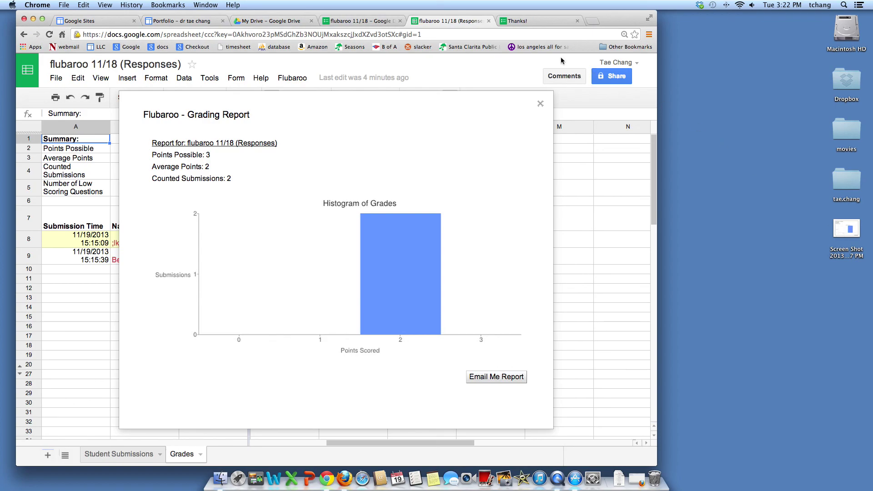
click(540, 103)
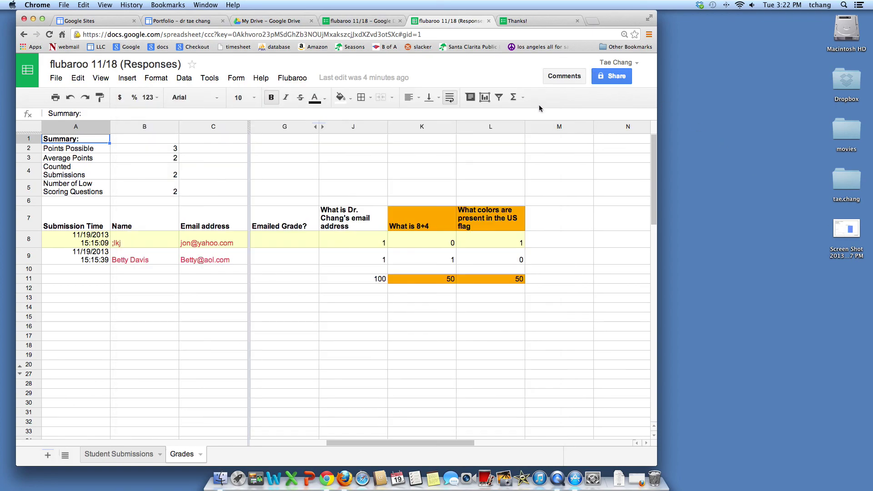